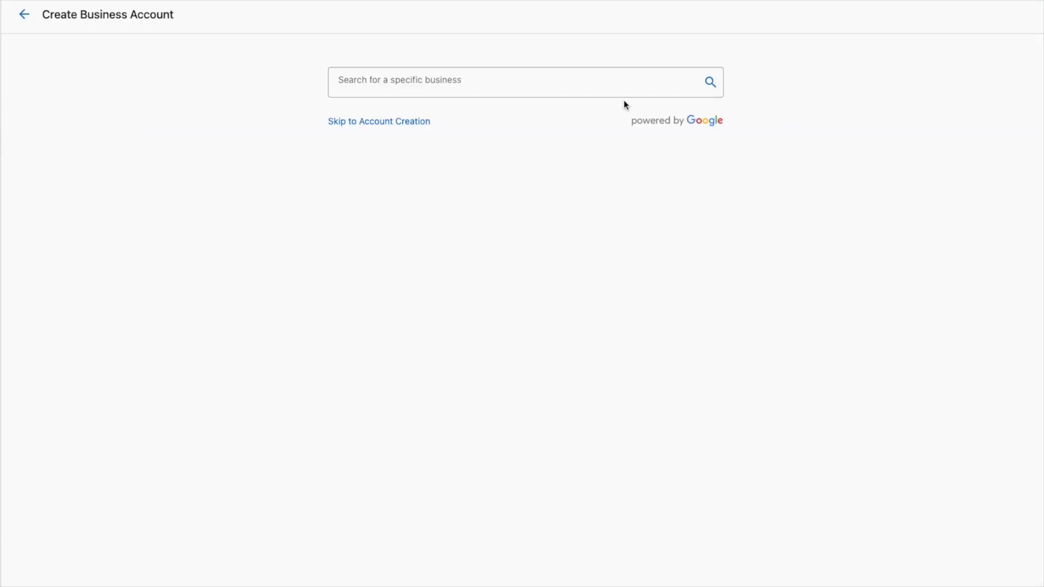
text(palomino)
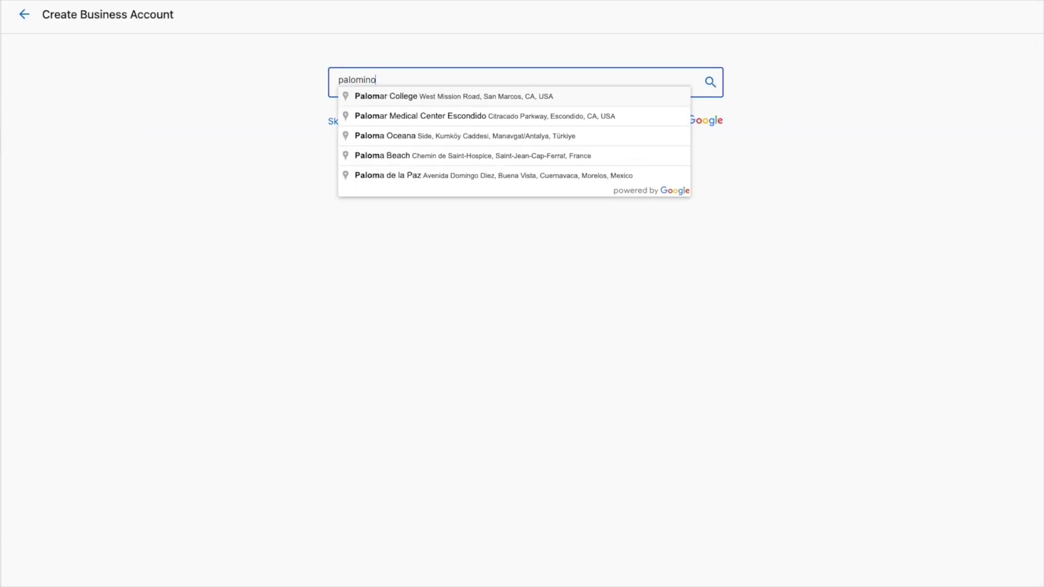
text( smoke)
Pick the Palomino Smokehouse suggestion and continue to its prefilled business profile
click(458, 95)
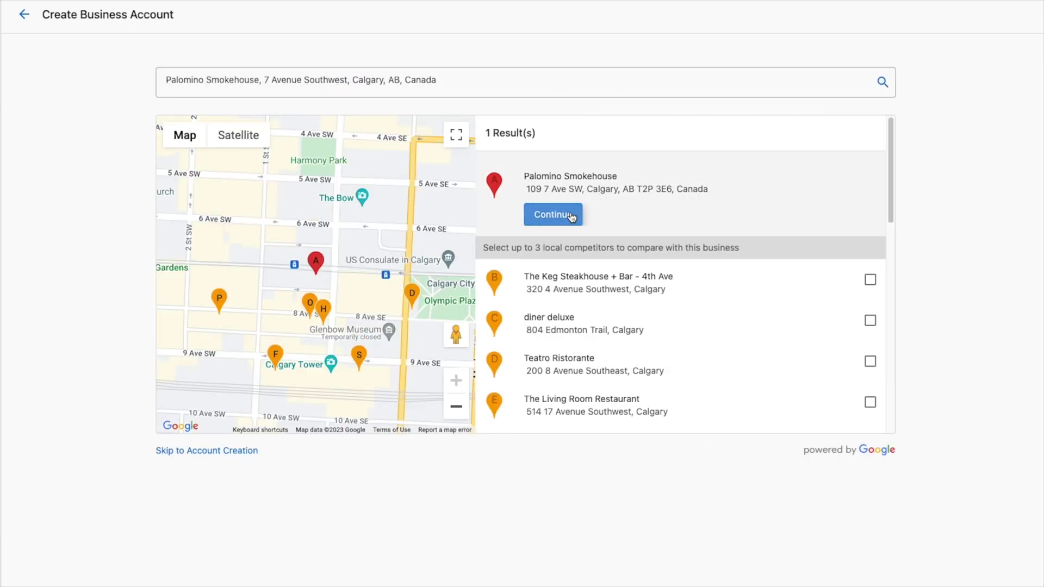
click(570, 214)
scroll(570, 214, down, 1)
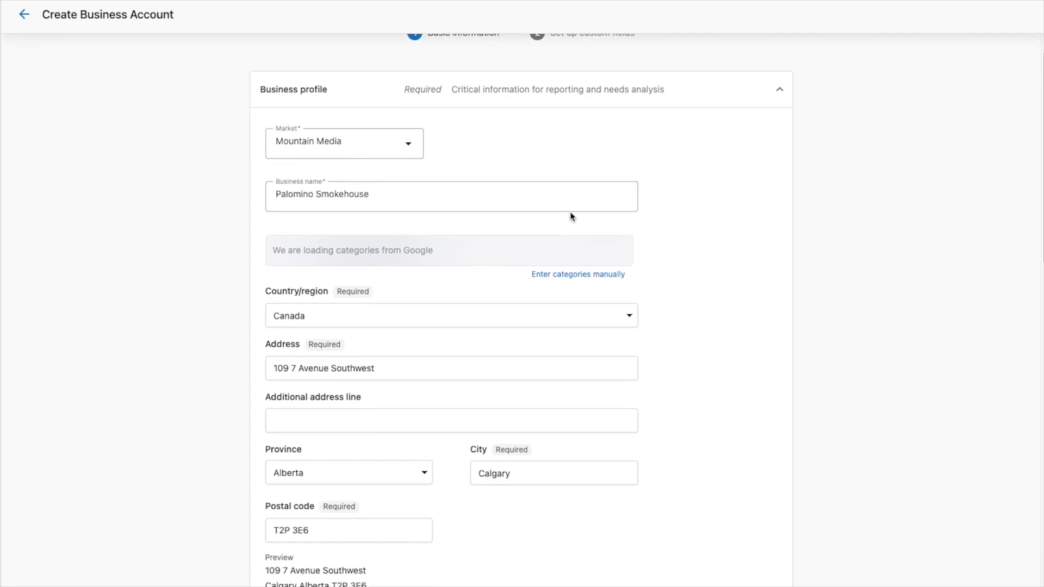
scroll(570, 212, down, 2)
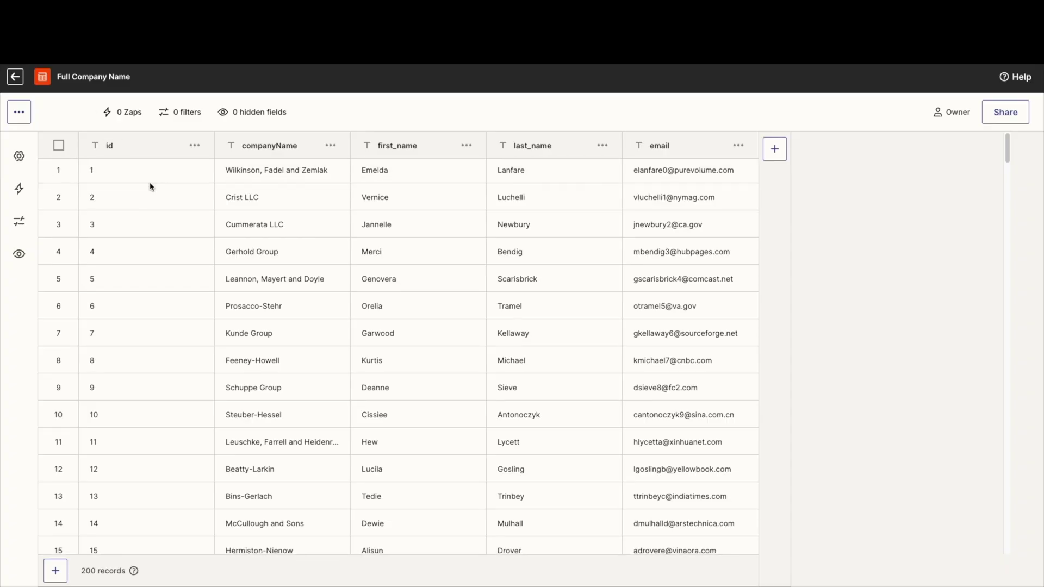
scroll(149, 186, down, 3)
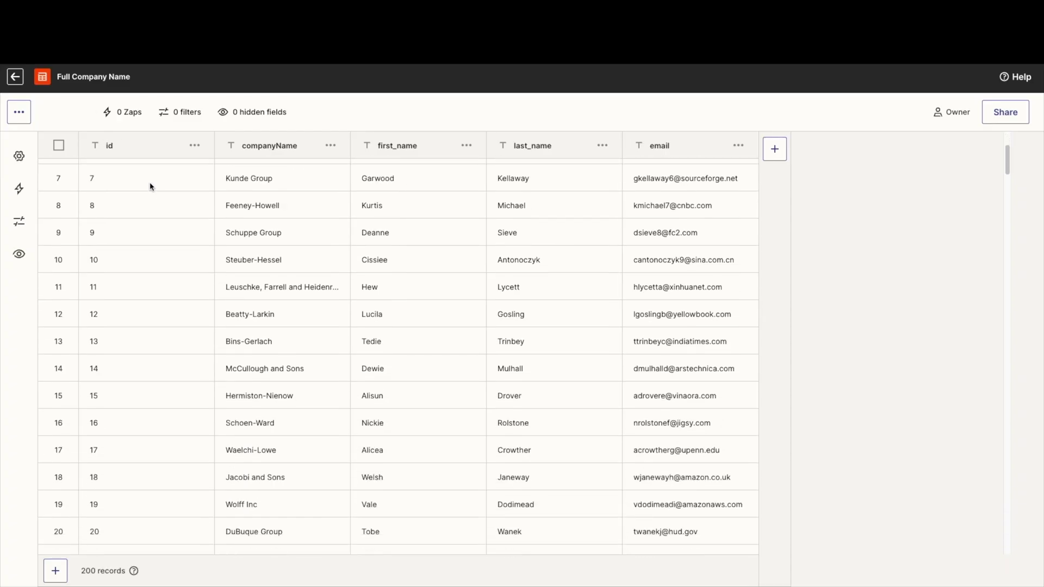
scroll(149, 186, down, 2)
scroll(150, 186, down, 3)
scroll(150, 186, down, 3)
scroll(147, 189, down, 4)
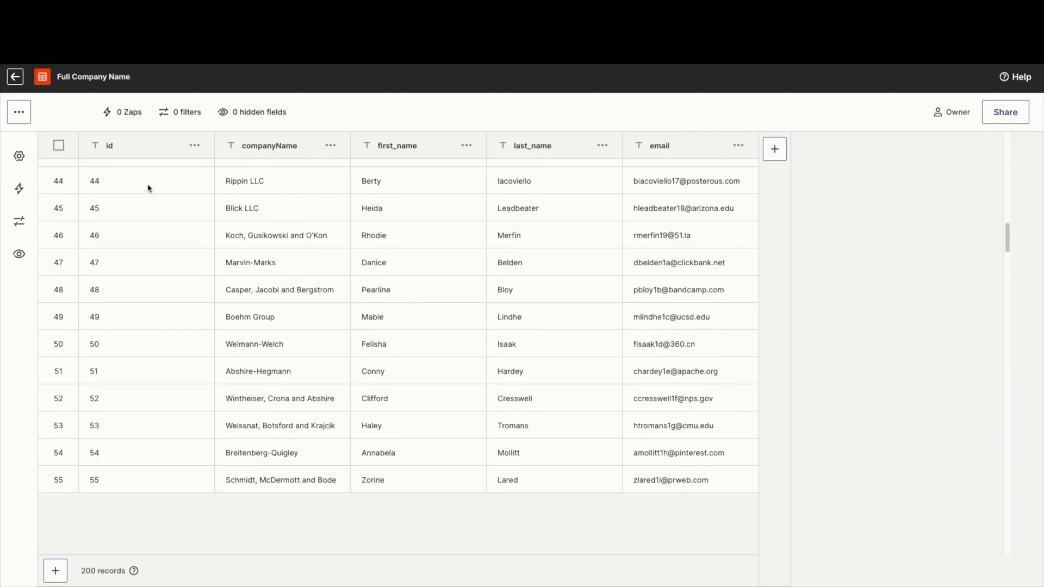
scroll(148, 188, down, 3)
scroll(147, 188, down, 5)
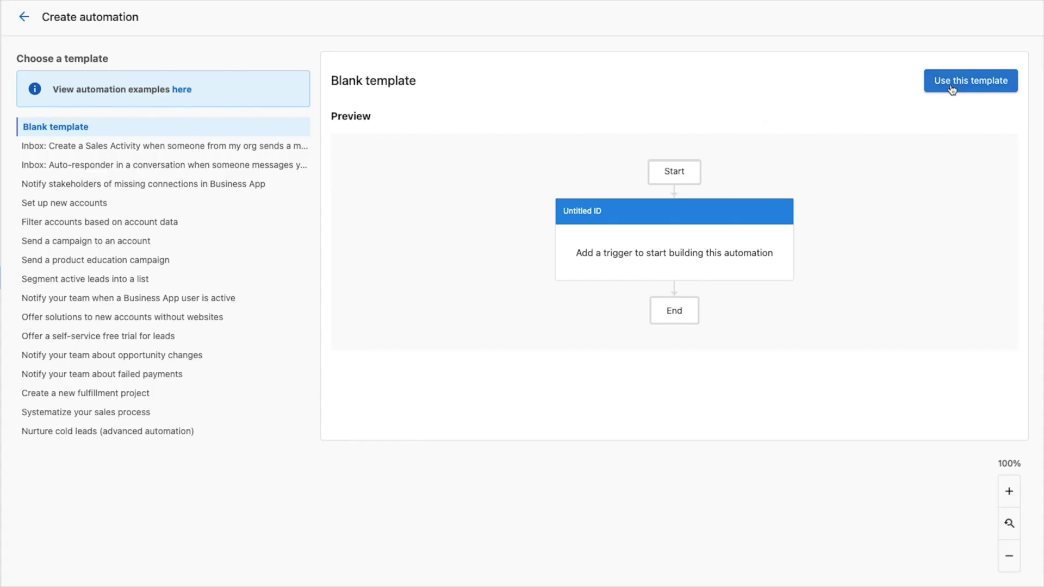
Create an Account automation from the blank template, triggered when an account is created
click(952, 88)
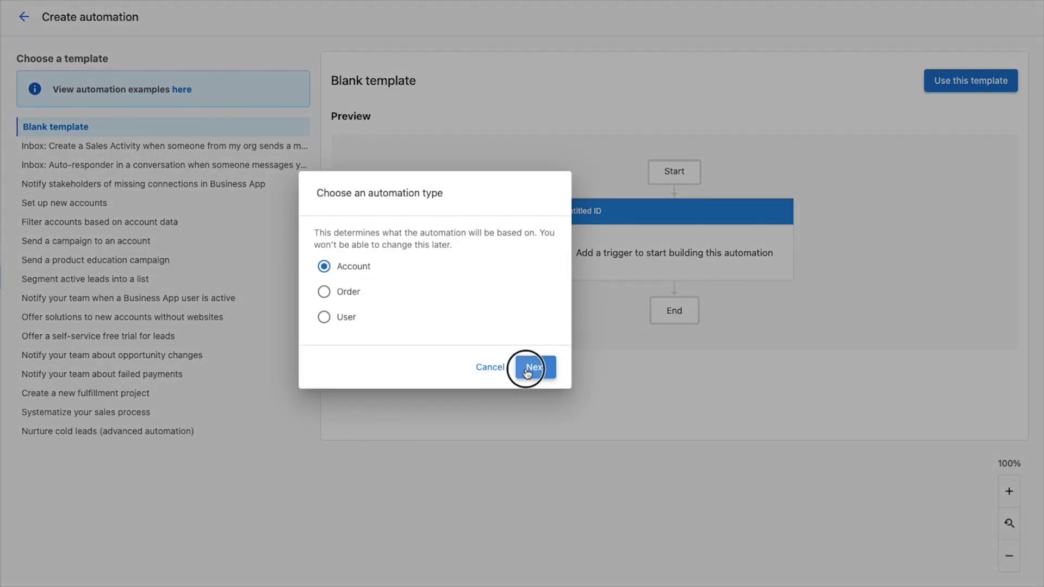
click(528, 370)
click(588, 277)
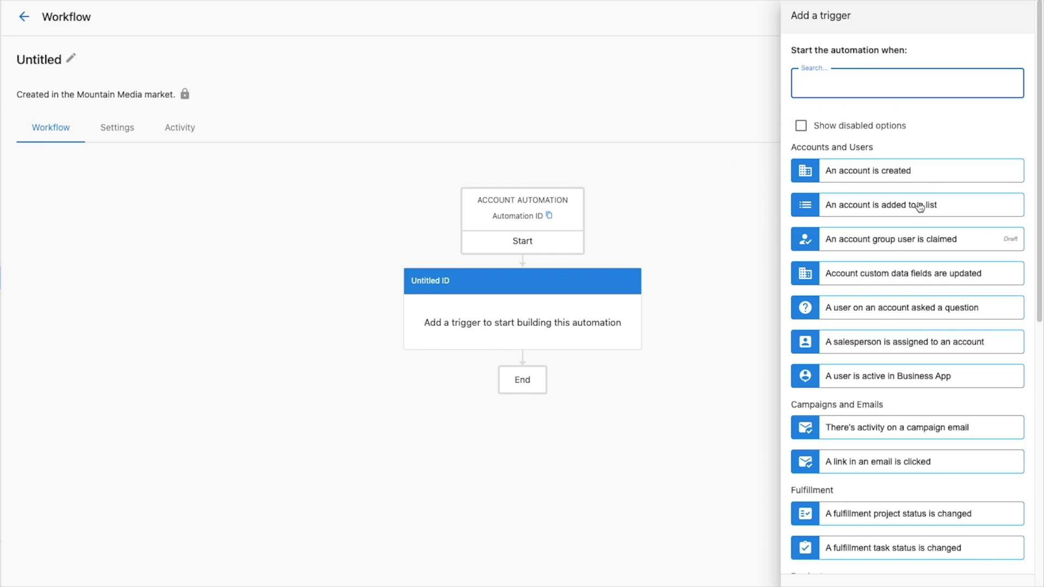
click(876, 178)
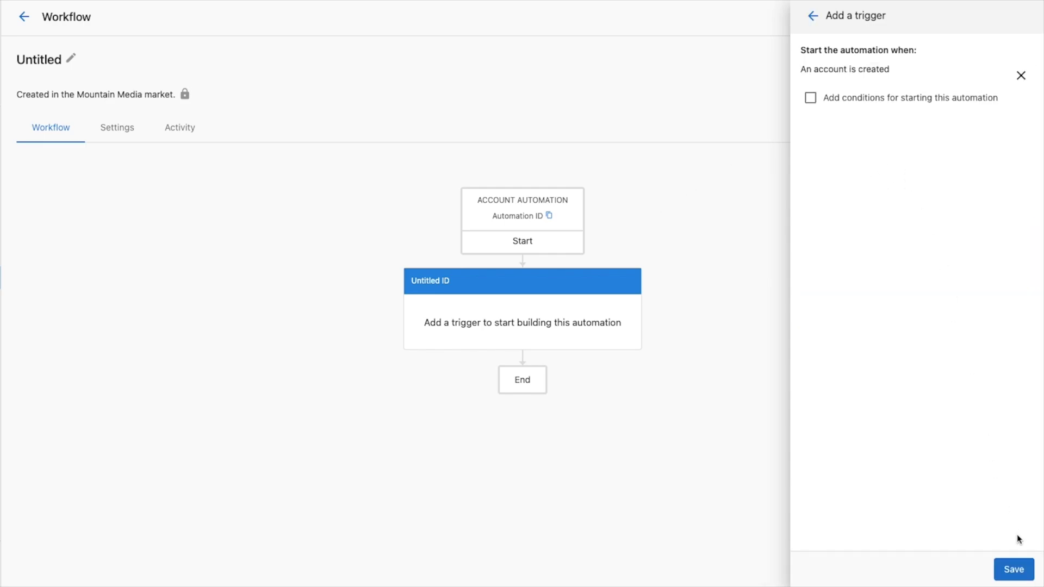
click(1014, 569)
Add a Trigger a webhook step with field companyName set to the account's Business name
click(522, 379)
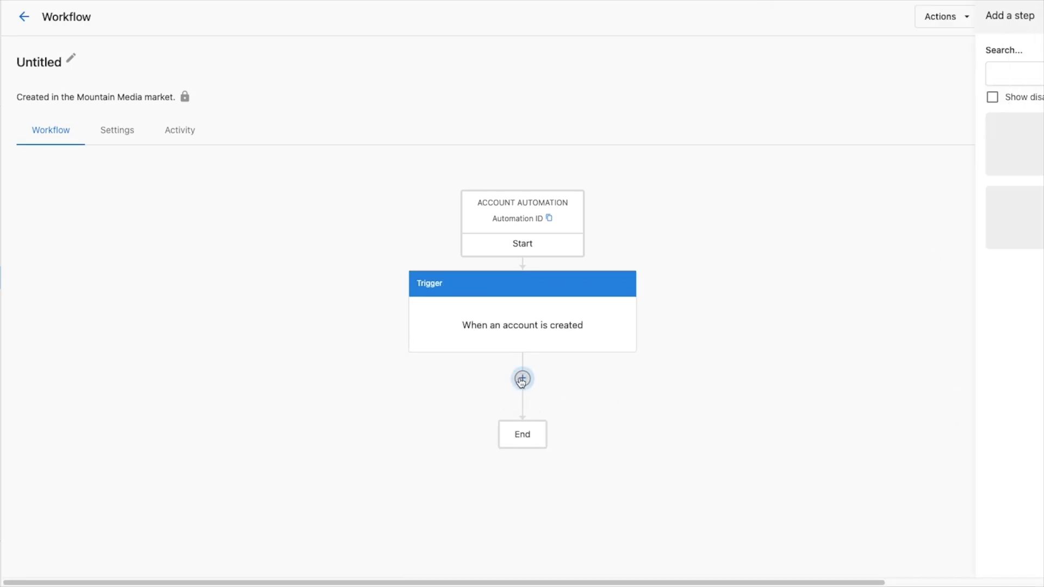
text(web)
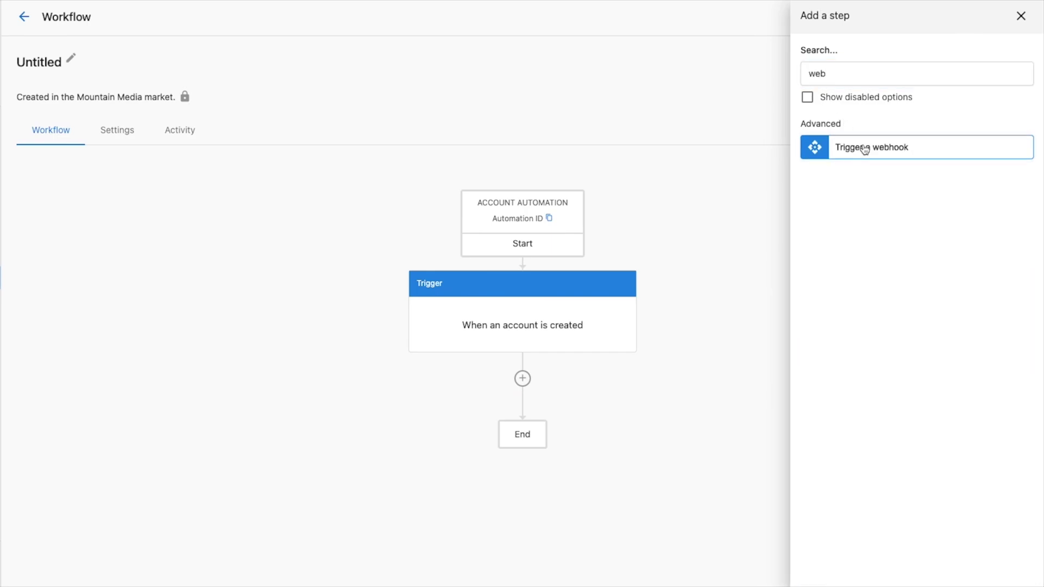
click(865, 149)
scroll(902, 258, down, 3)
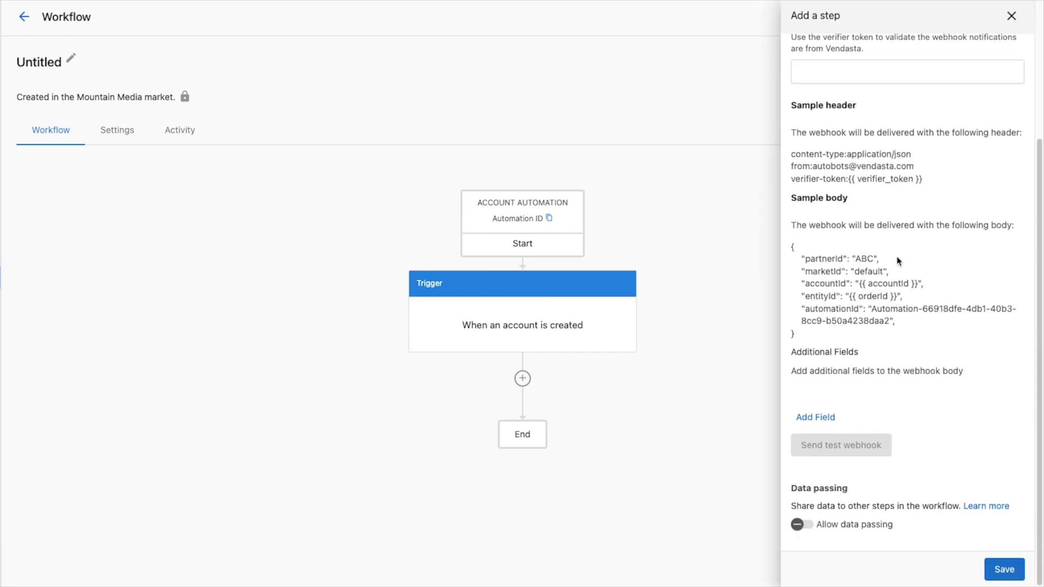
click(816, 419)
text(companyNam)
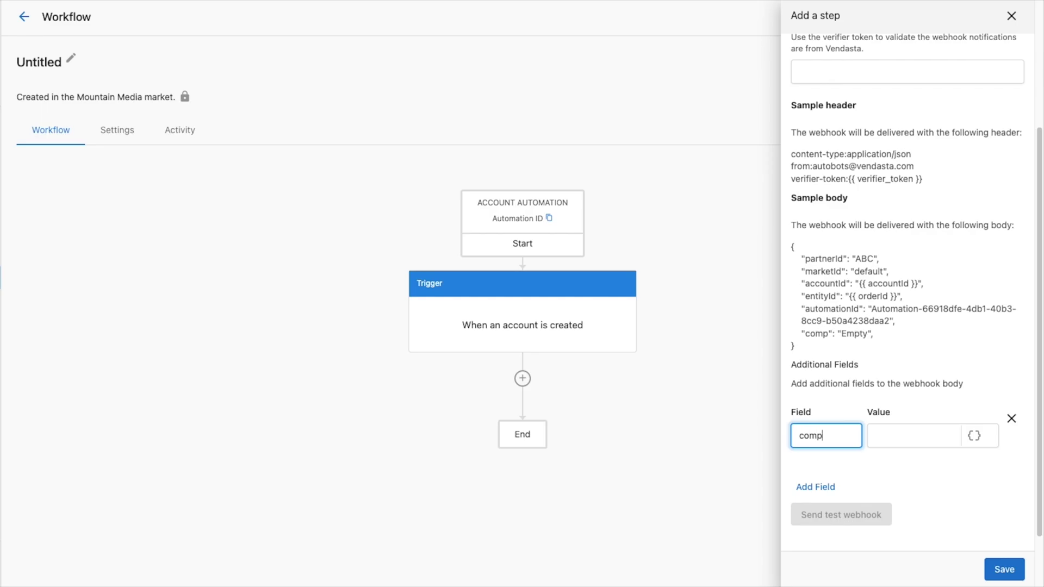
click(972, 437)
click(555, 173)
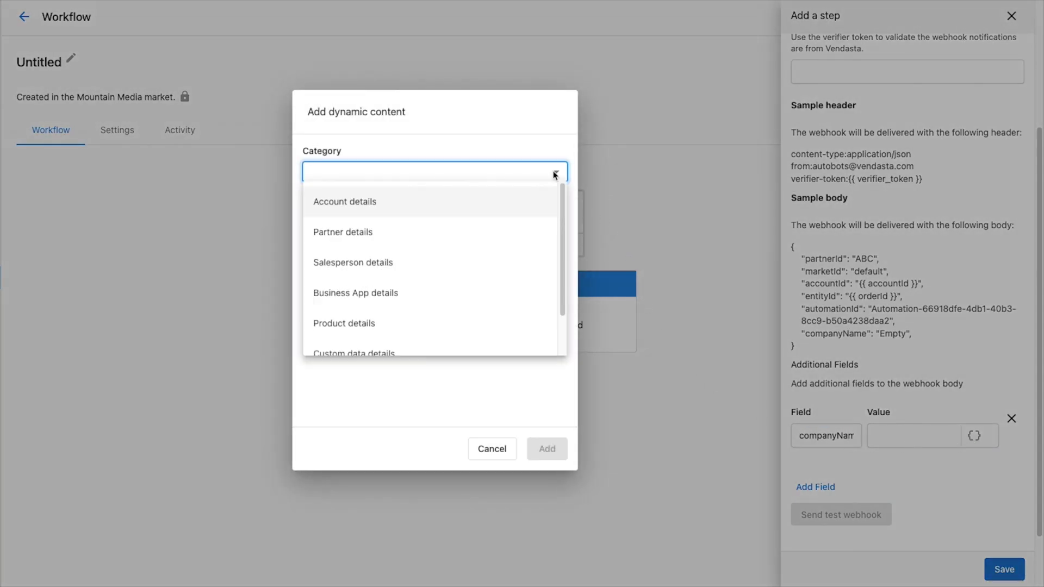
click(479, 211)
click(464, 228)
click(441, 252)
click(544, 448)
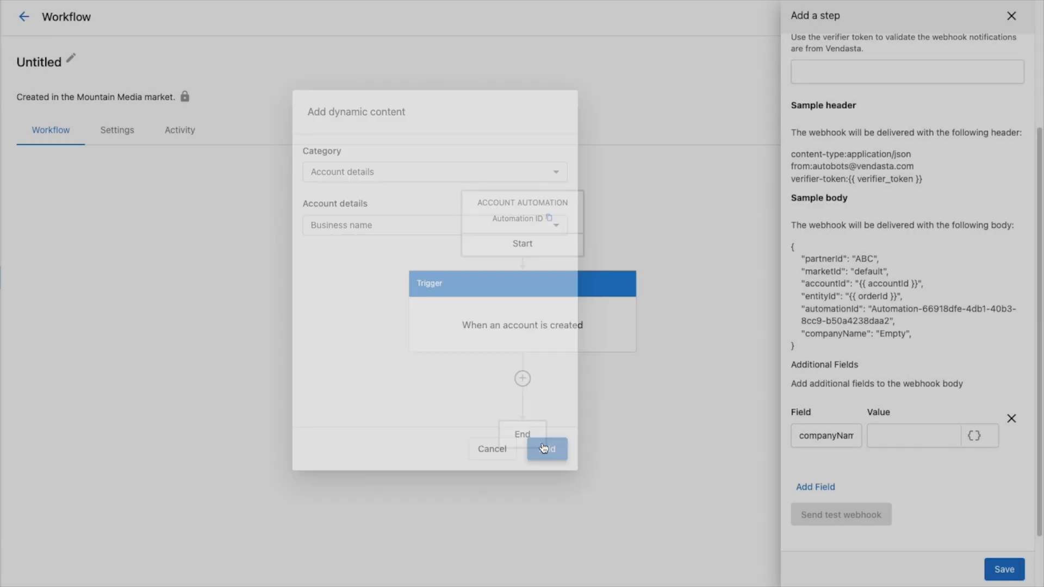
Add a second webhook field, salesEmail, set to the Salesperson email
click(809, 490)
text(salesEmail)
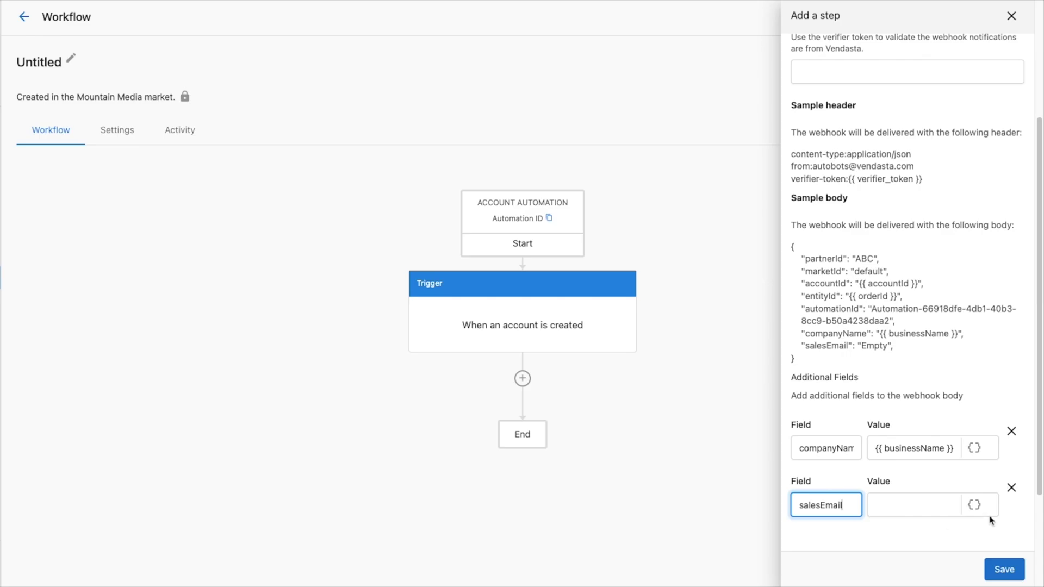
click(973, 506)
click(438, 173)
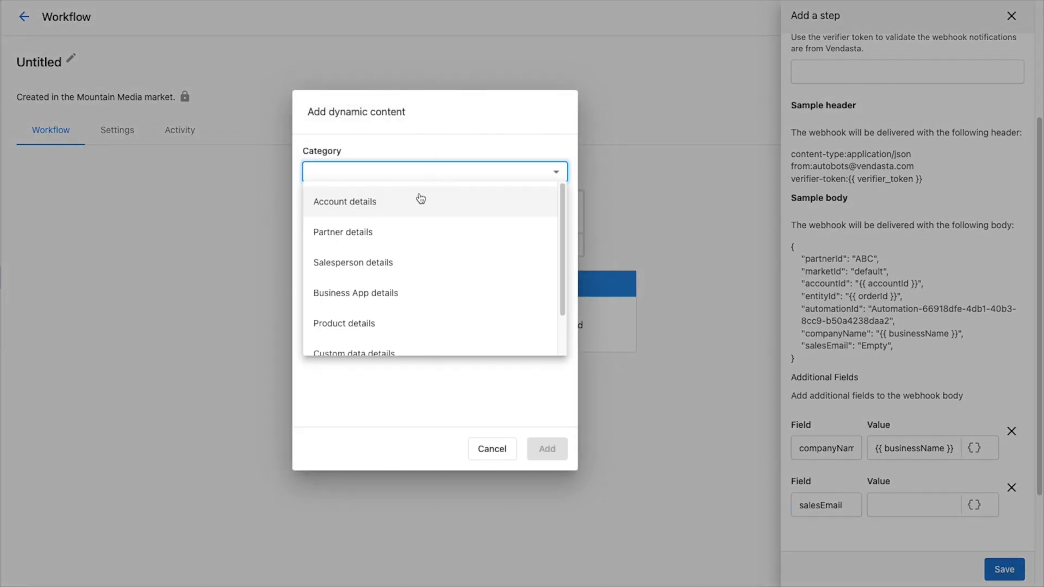
click(409, 261)
click(394, 225)
click(382, 315)
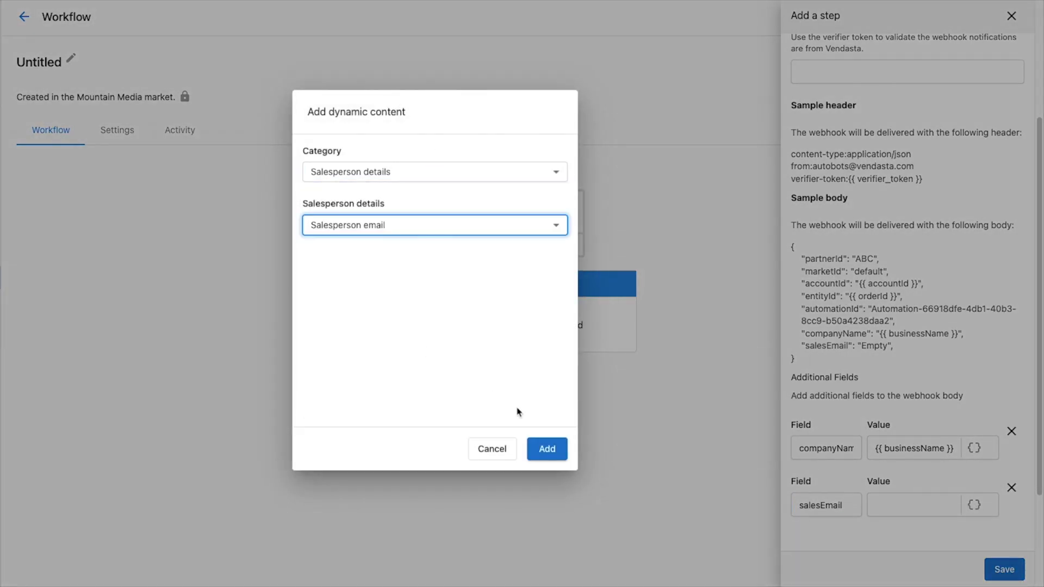
click(556, 450)
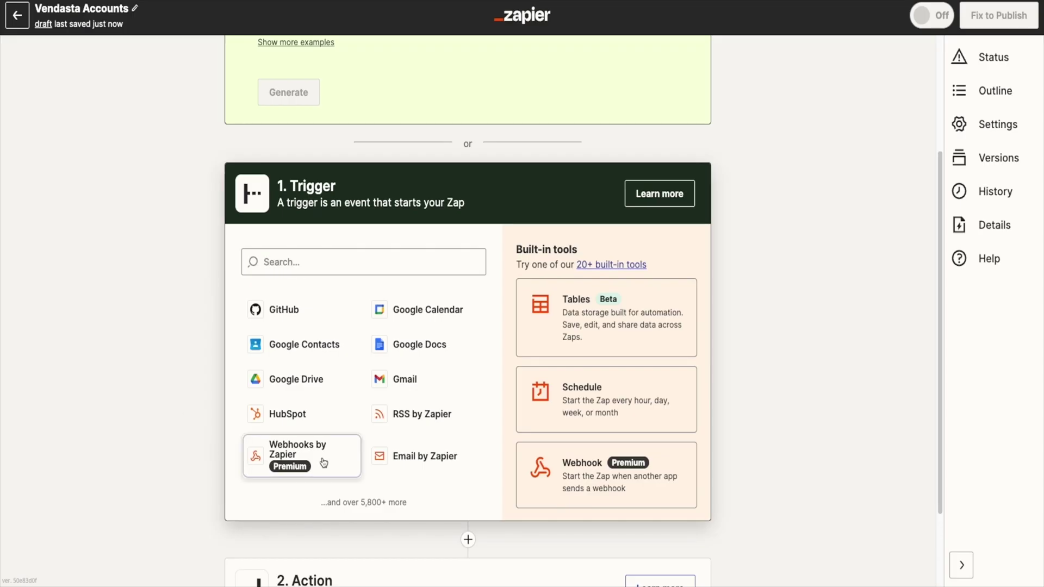
Set the Zap trigger to Webhooks by Zapier Catch Hook and generate its webhook URL
click(322, 462)
click(615, 234)
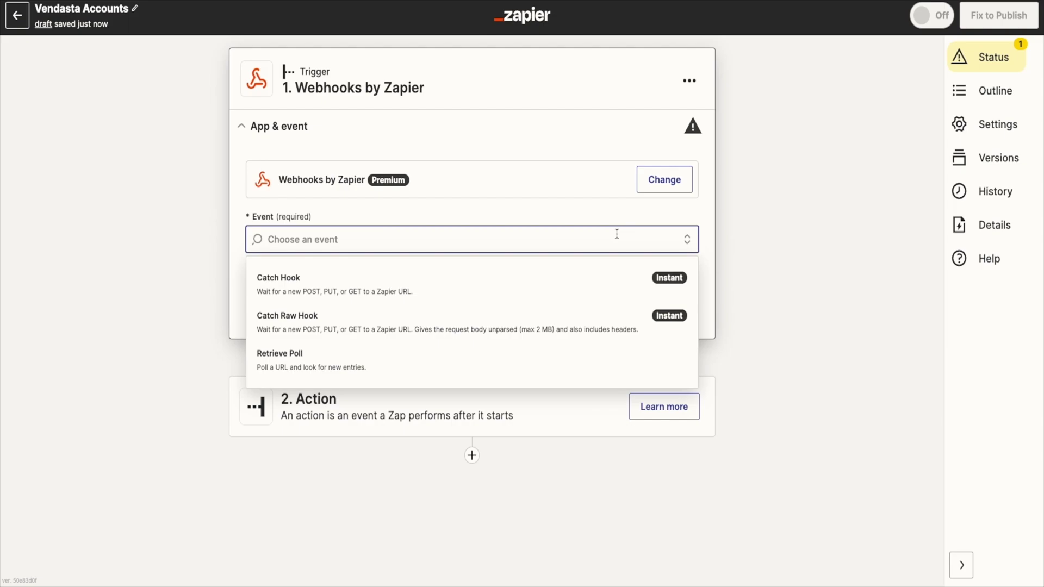
click(615, 289)
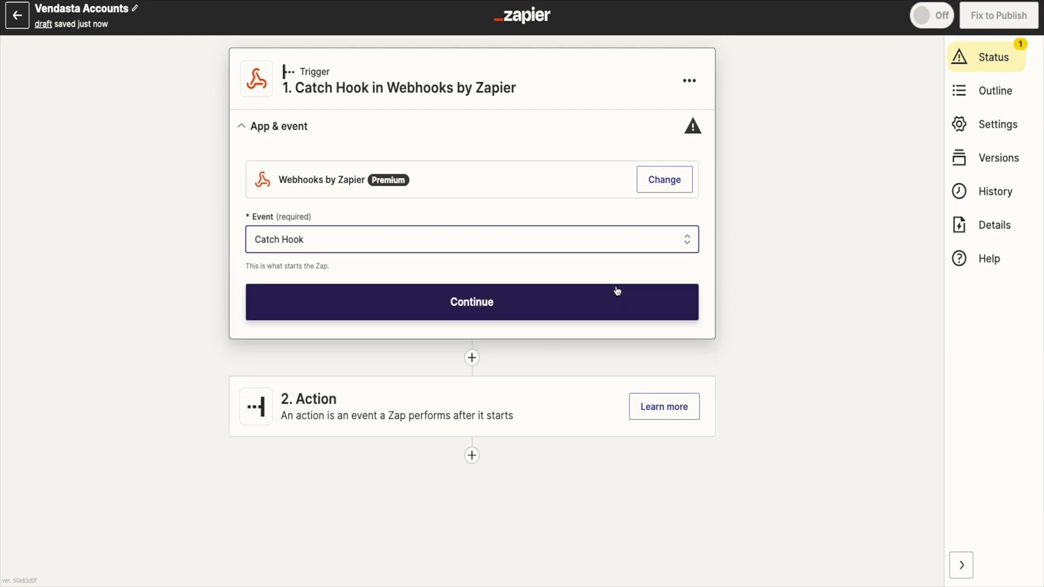
click(383, 291)
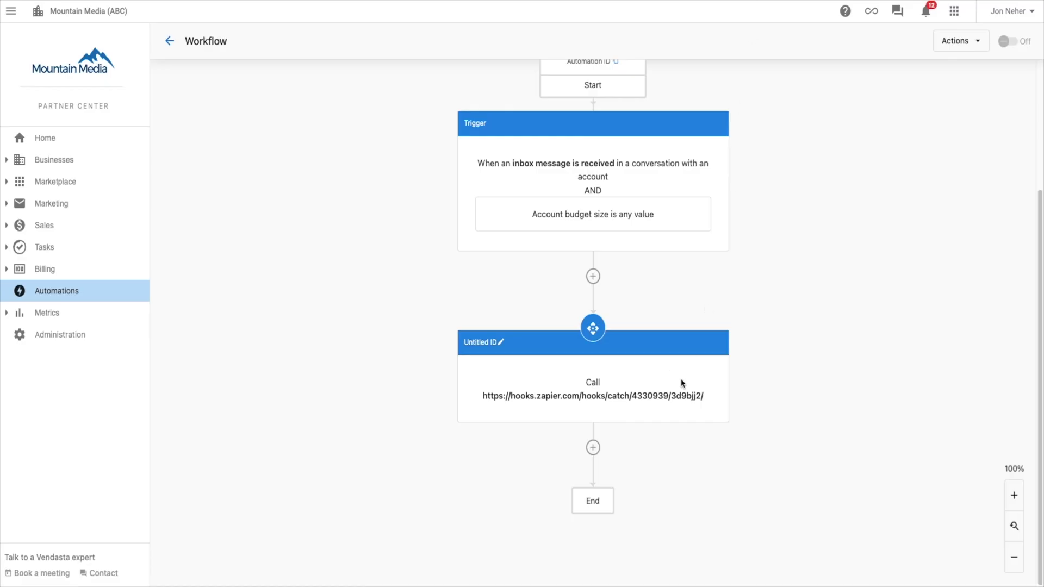
click(680, 382)
scroll(885, 466, down, 5)
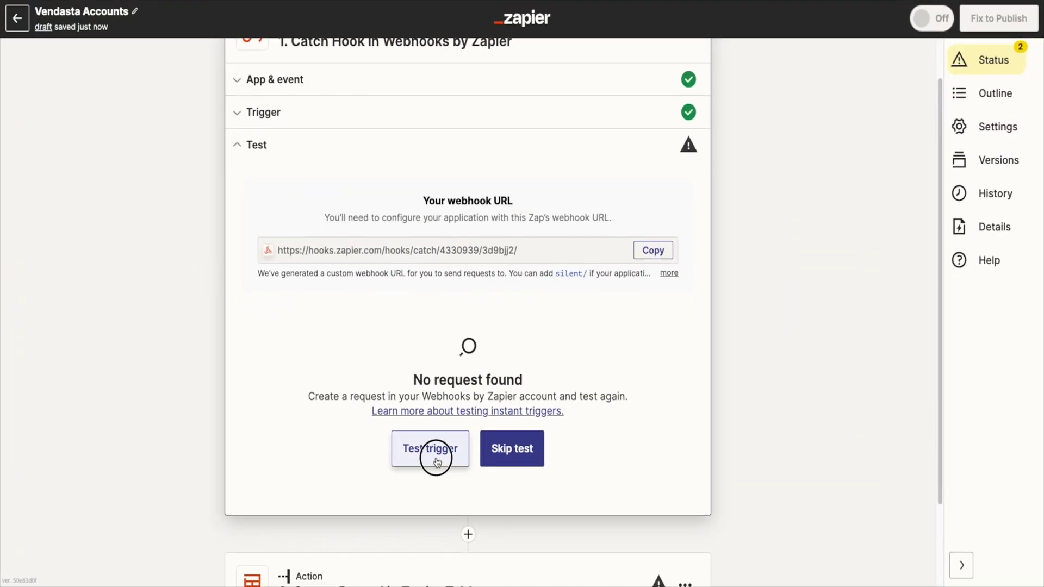
scroll(456, 481, down, 3)
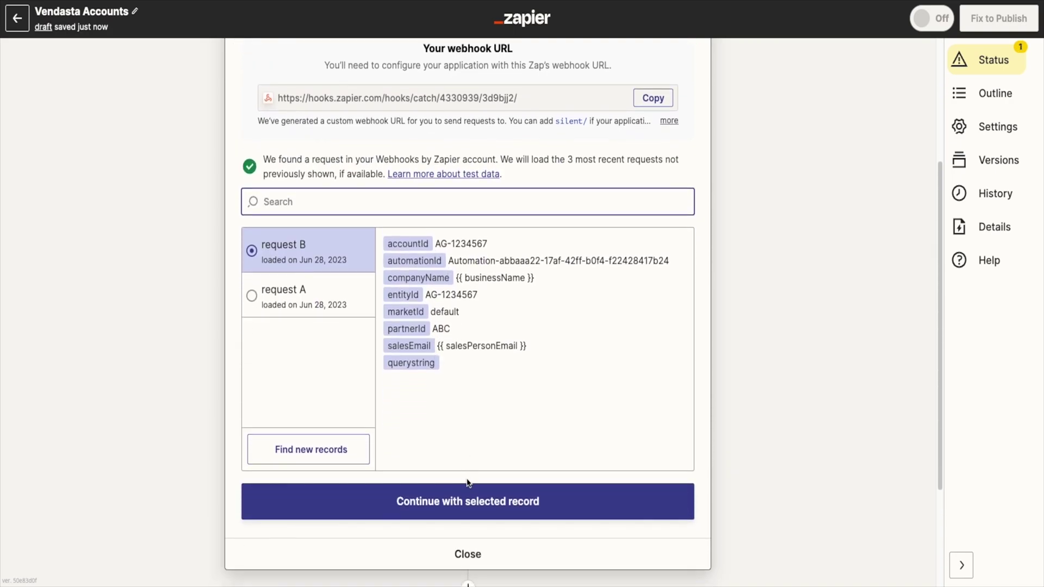
Accept the captured test request and target the New Accounts table in Create Record
click(471, 500)
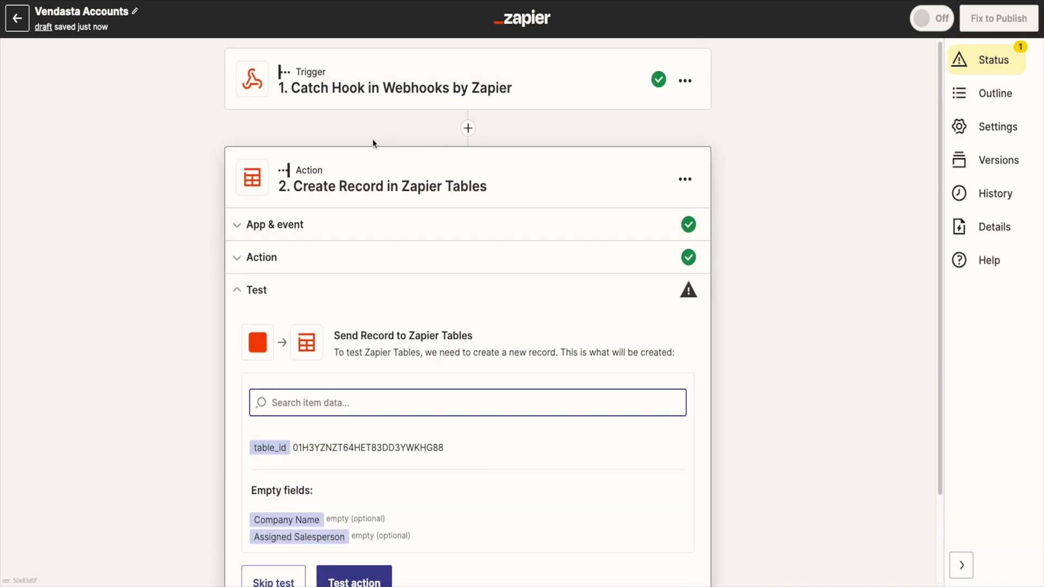
click(264, 218)
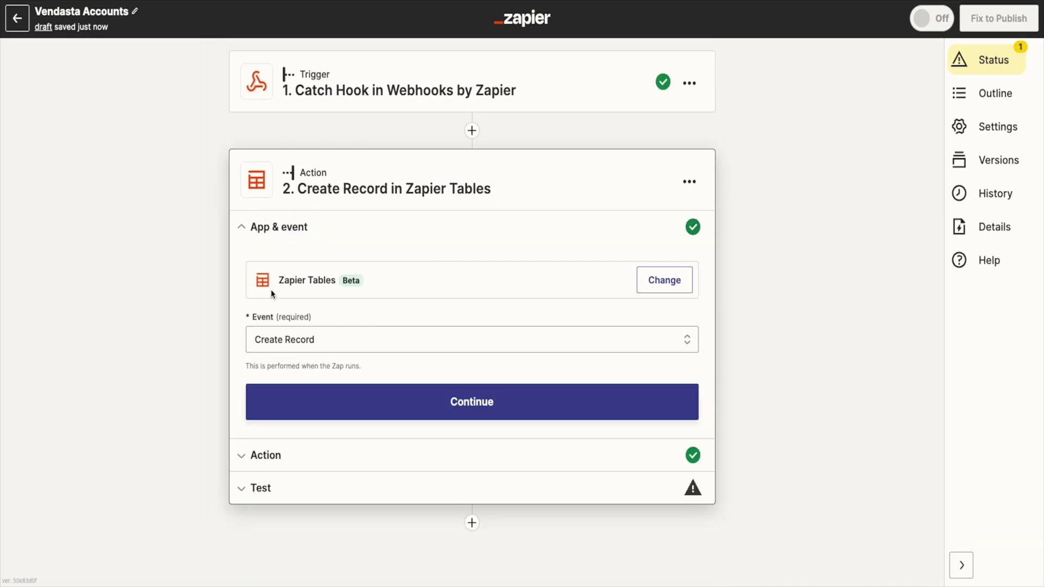
click(398, 411)
scroll(361, 275, down, 1)
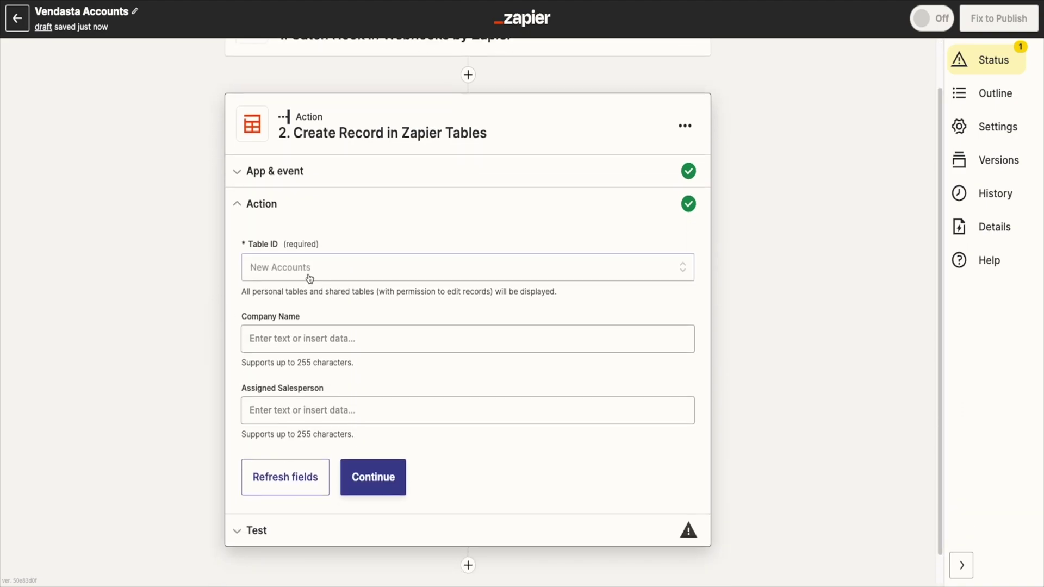
click(306, 269)
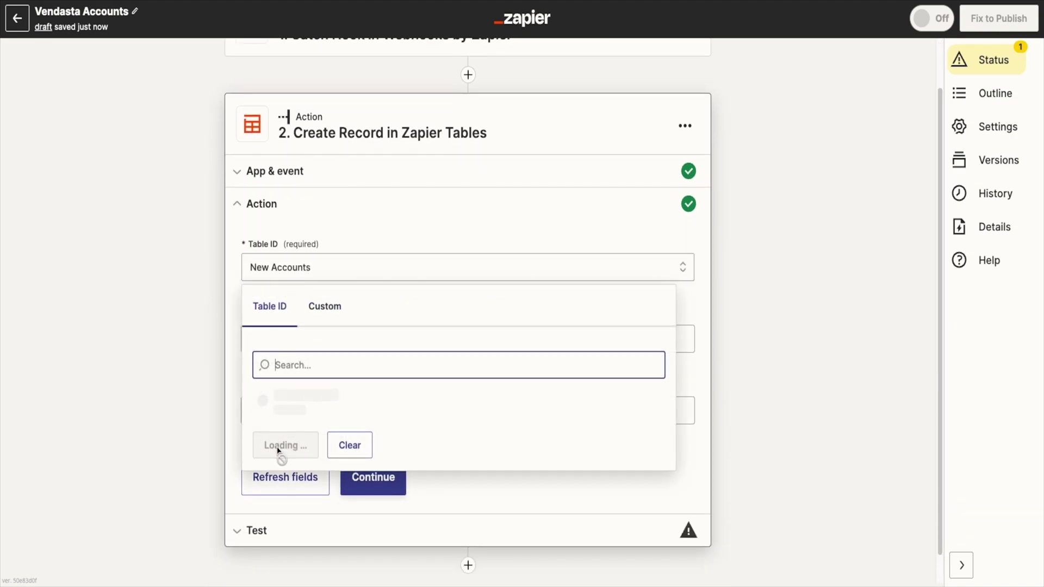
click(771, 303)
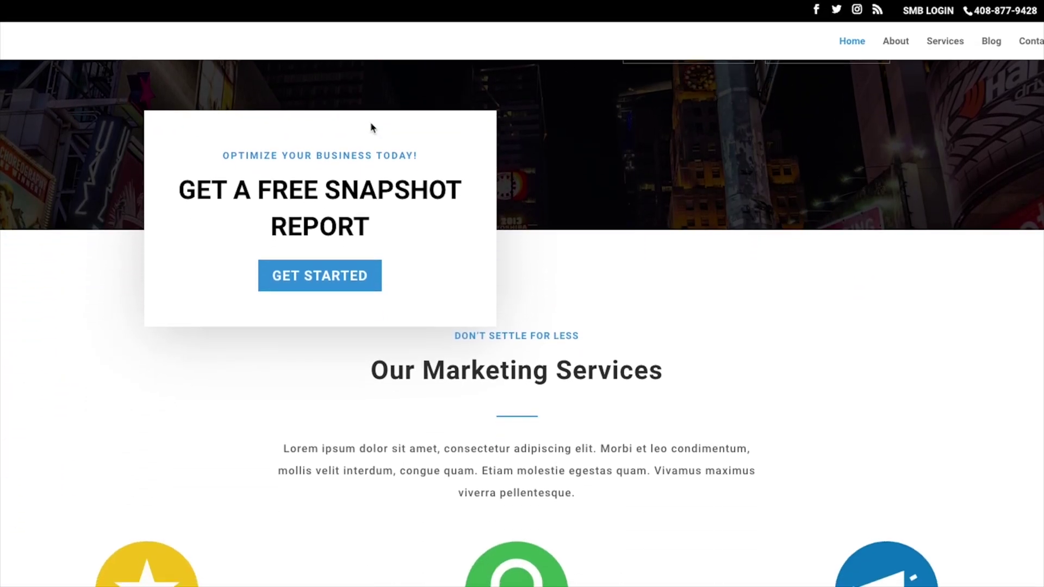
scroll(373, 127, down, 2)
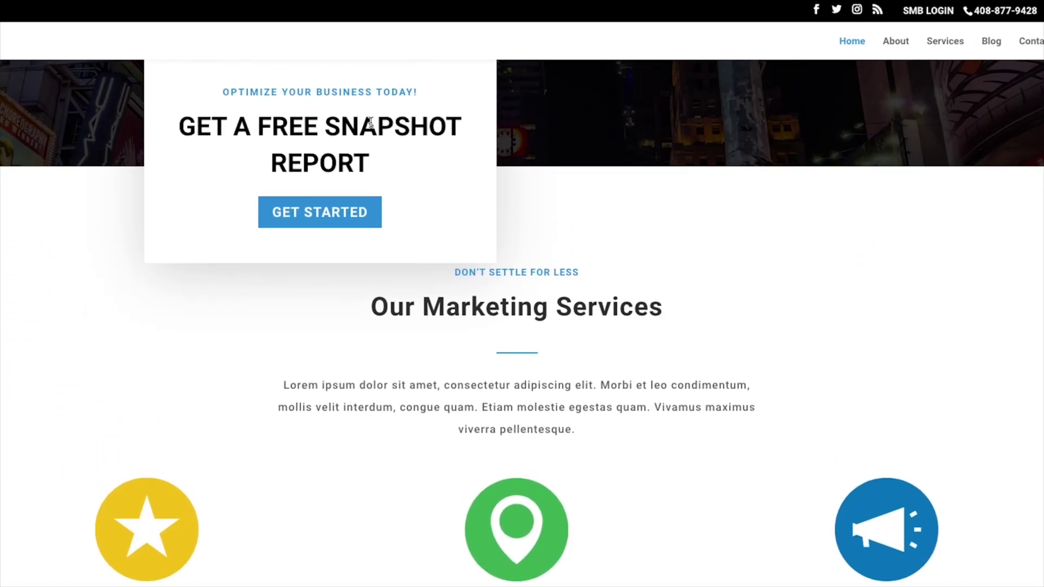
scroll(372, 128, up, 3)
Open the free Snapshot Report request form from its GET STARTED card
click(314, 390)
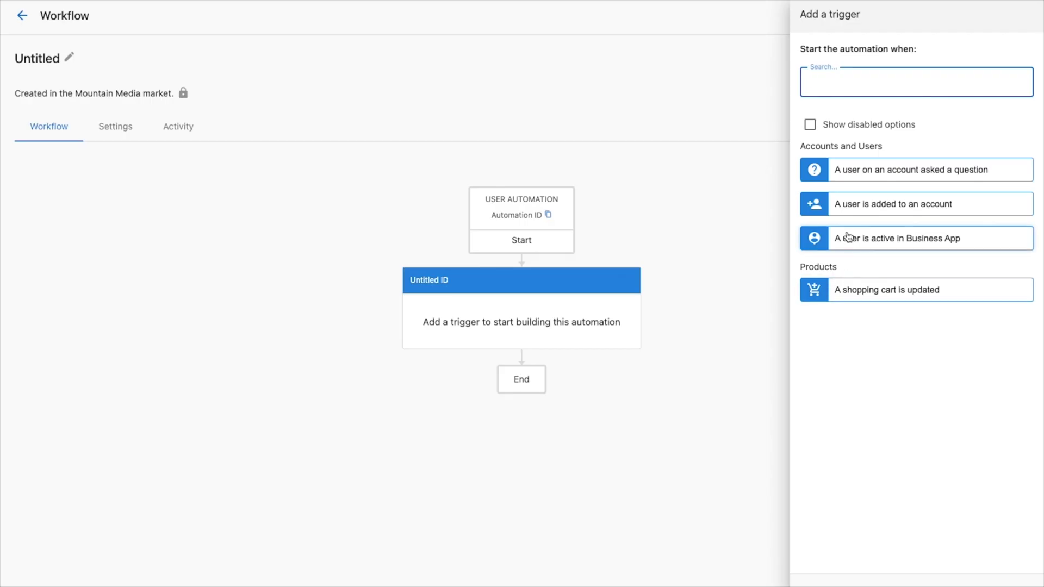
Trigger the user automation when a user is added to an account, adding a webhook step
click(844, 208)
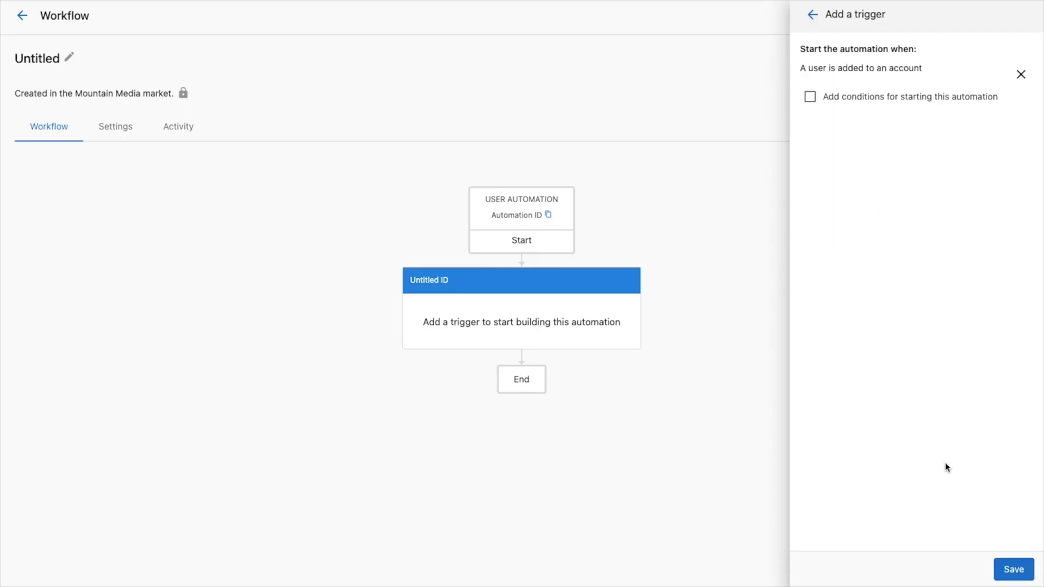
click(521, 376)
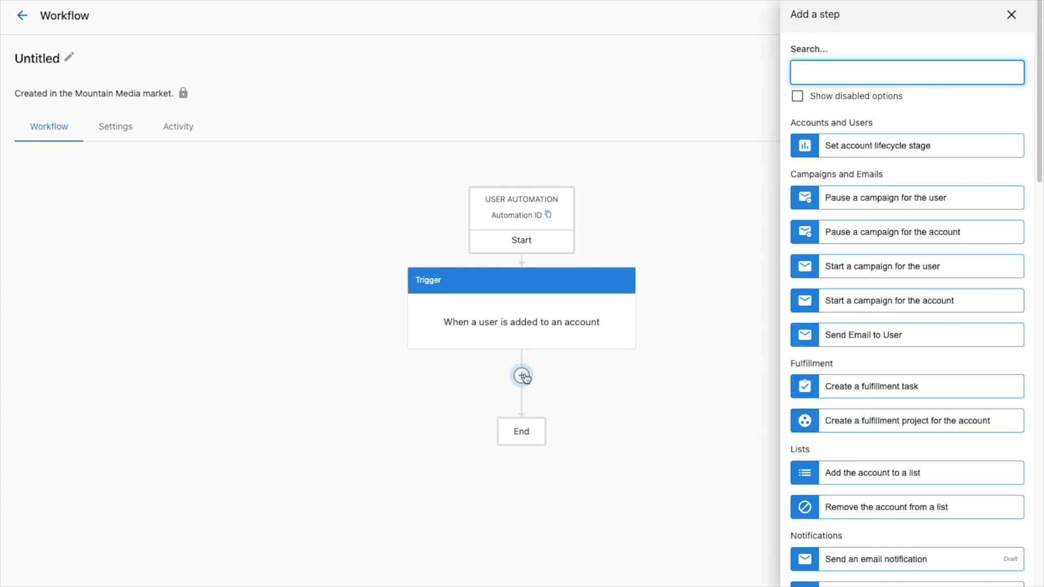
text(web)
click(916, 152)
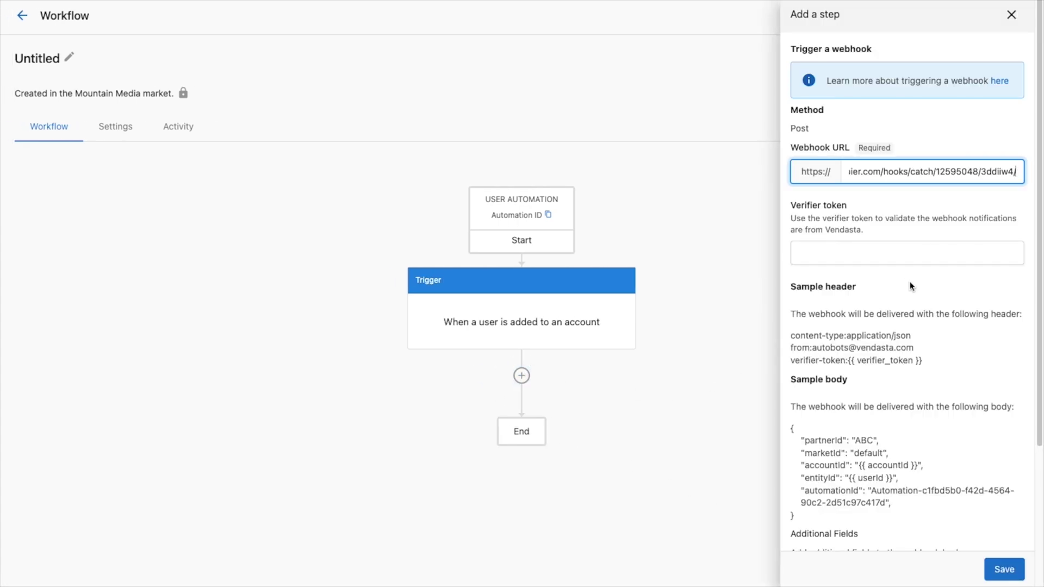
scroll(910, 286, down, 4)
Add webhook field u carrying the trigger's SMB user email, and save the step
click(812, 416)
click(976, 439)
scroll(499, 321, down, 2)
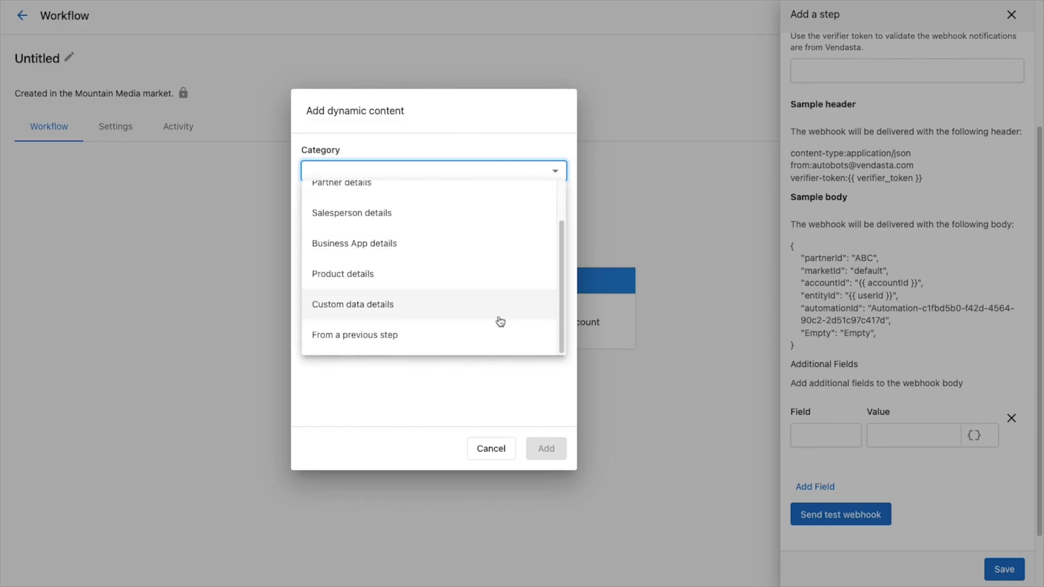
click(490, 334)
click(375, 251)
click(426, 278)
click(342, 337)
click(408, 330)
click(409, 420)
click(546, 449)
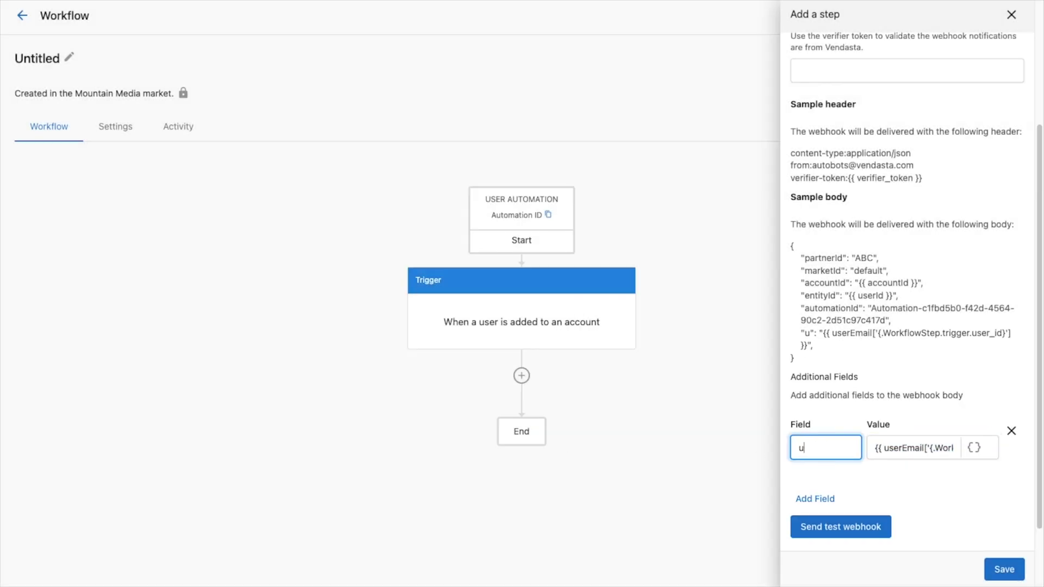
click(1004, 570)
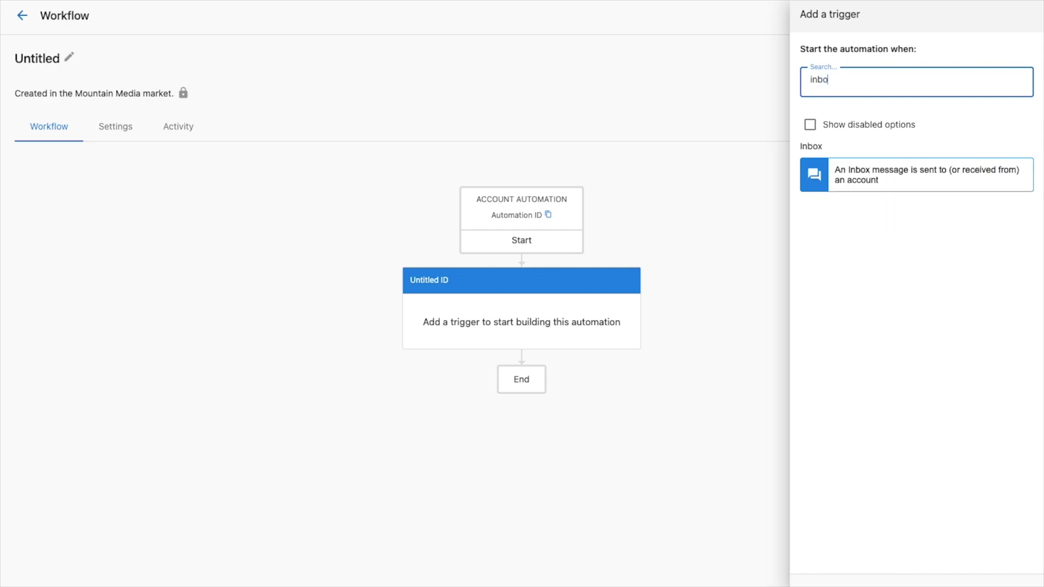
Trigger on inbox messages received from another organization, with start conditions enabled
click(954, 186)
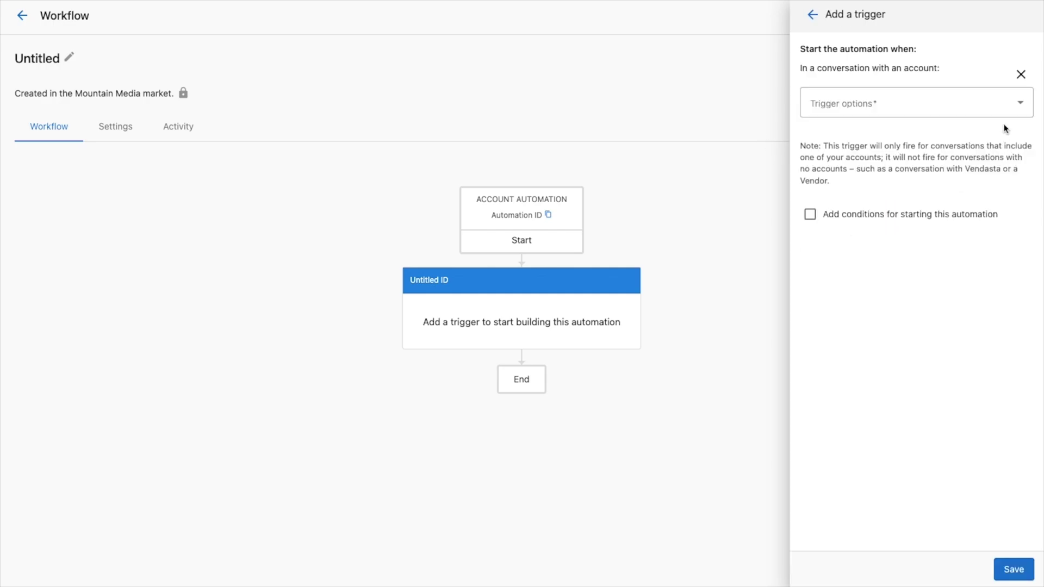
click(1009, 112)
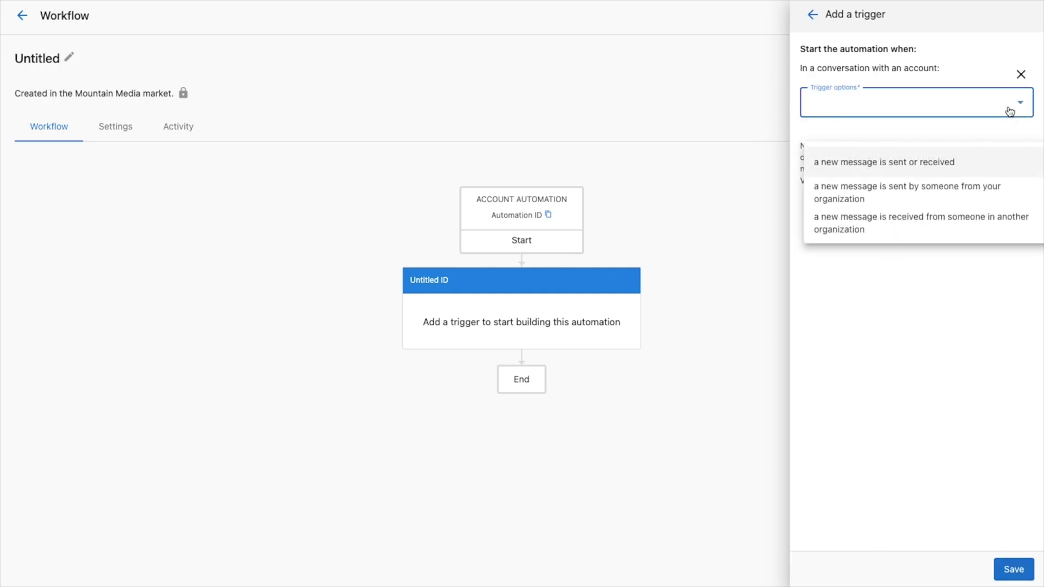
click(1006, 232)
click(988, 218)
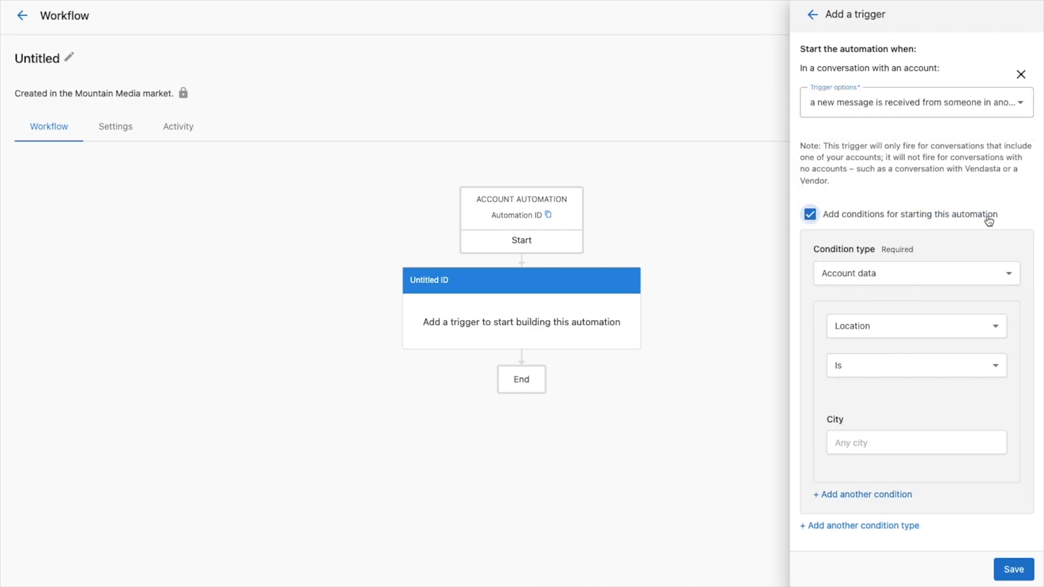
Condition the trigger on custom account data Budget Size and save it
click(996, 325)
scroll(969, 420, down, 1)
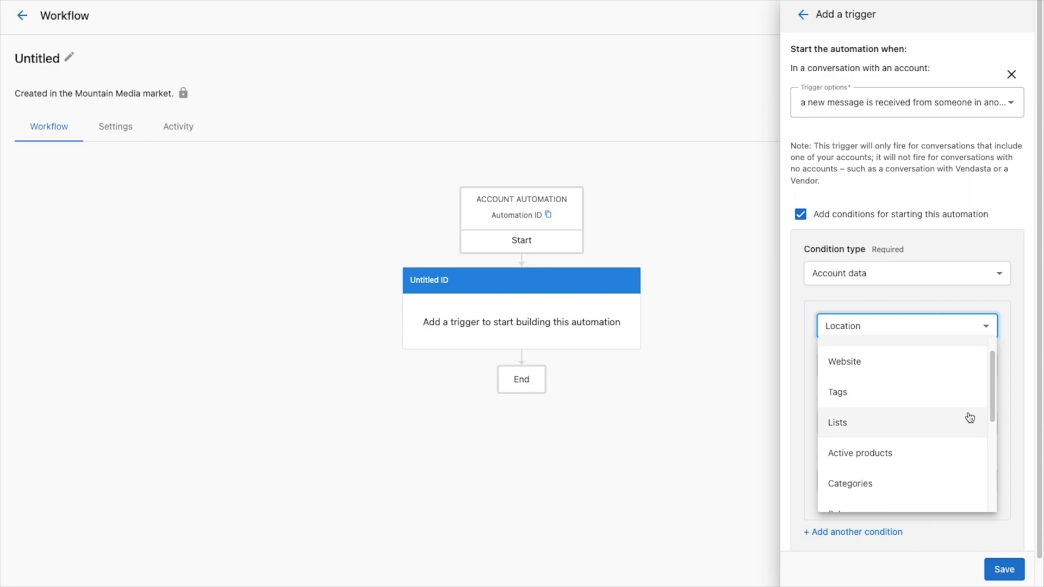
scroll(969, 438, down, 5)
click(967, 440)
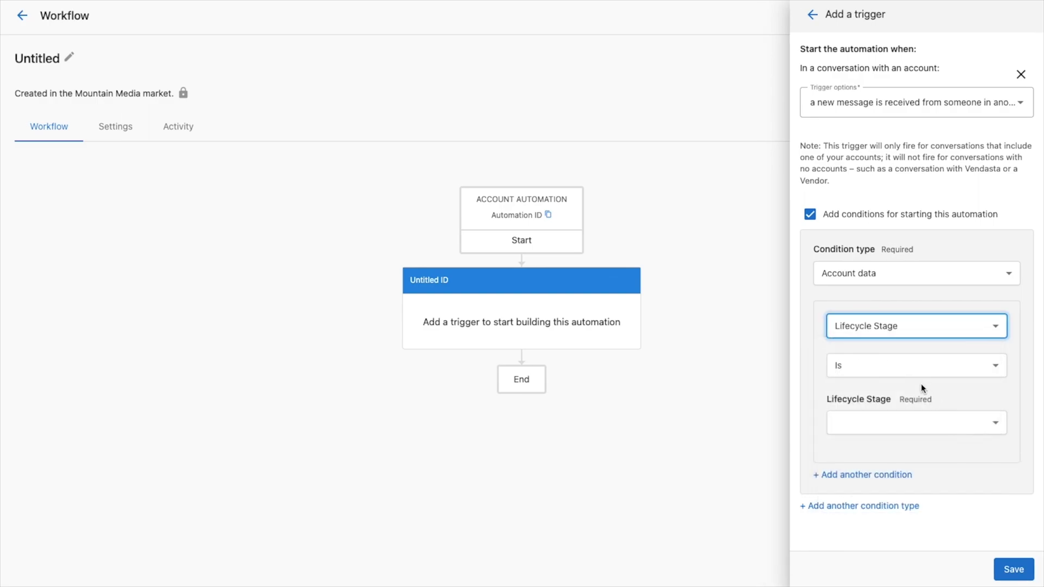
click(977, 332)
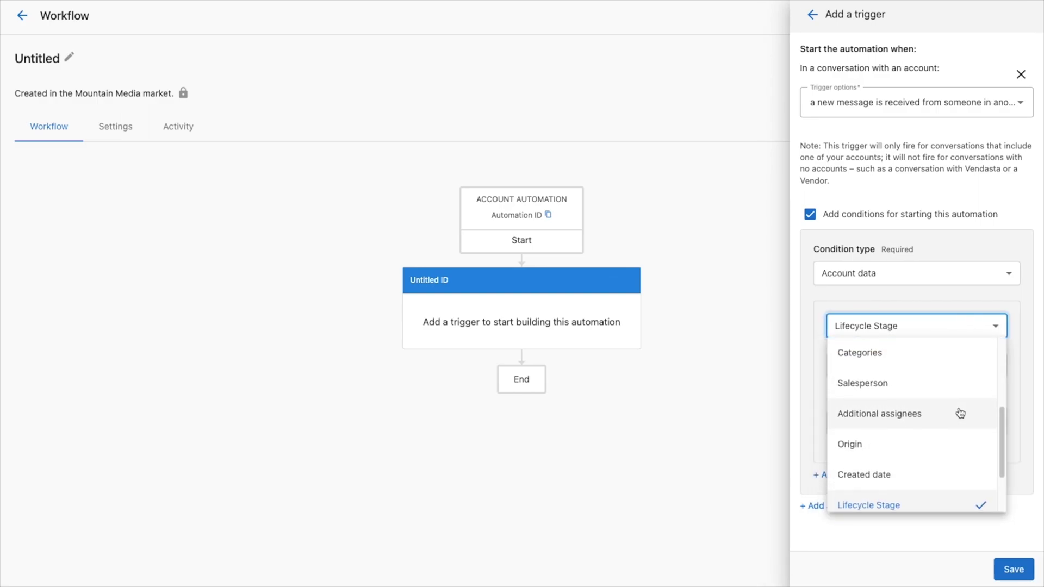
scroll(957, 412, up, 3)
click(939, 360)
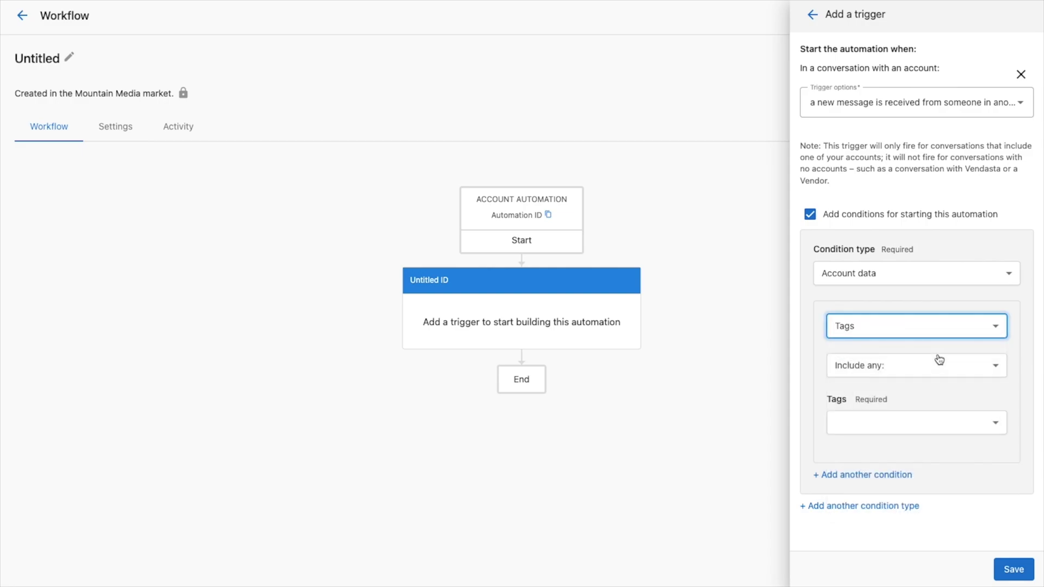
click(985, 277)
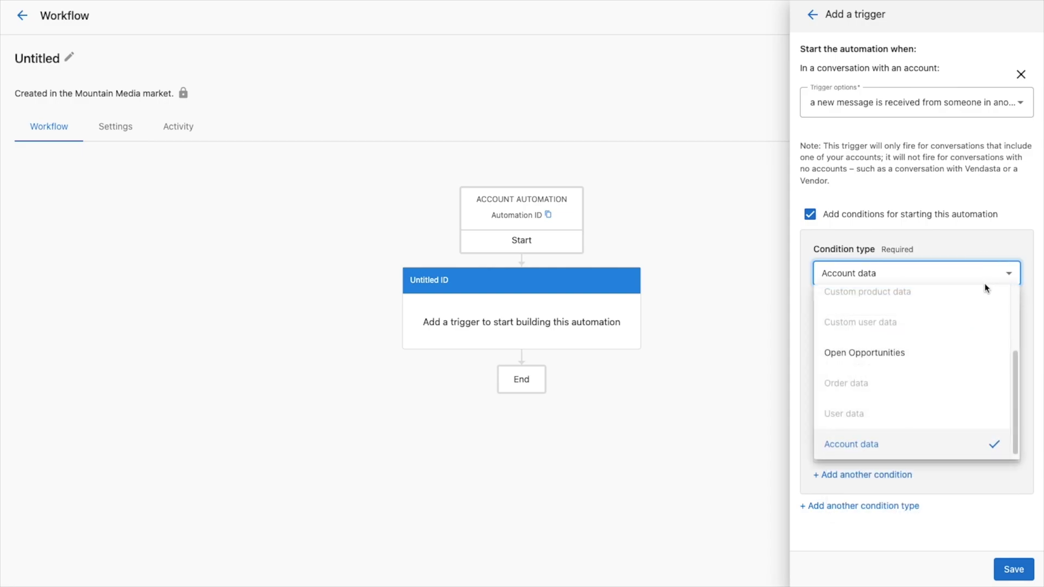
scroll(970, 330, up, 2)
click(967, 337)
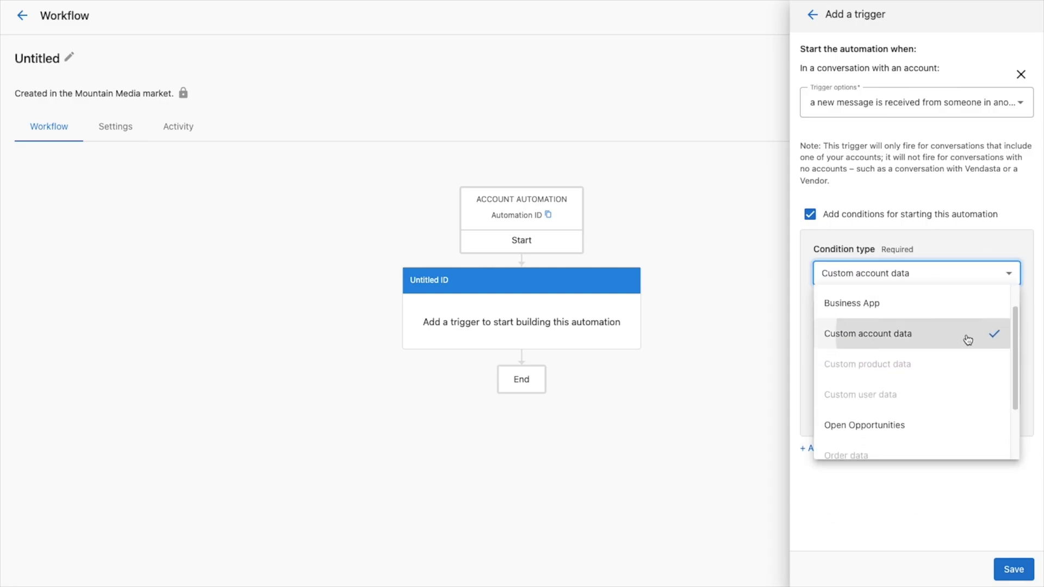
click(946, 386)
click(938, 363)
click(1007, 568)
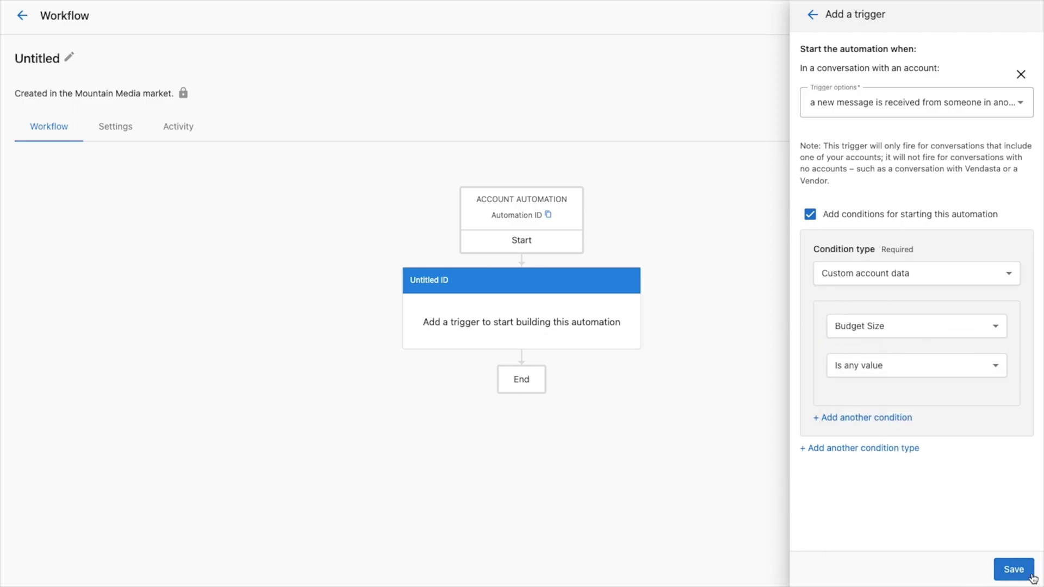
Add a Trigger a webhook step using the pasted Zapier webhook URL
click(517, 441)
scroll(877, 459, down, 5)
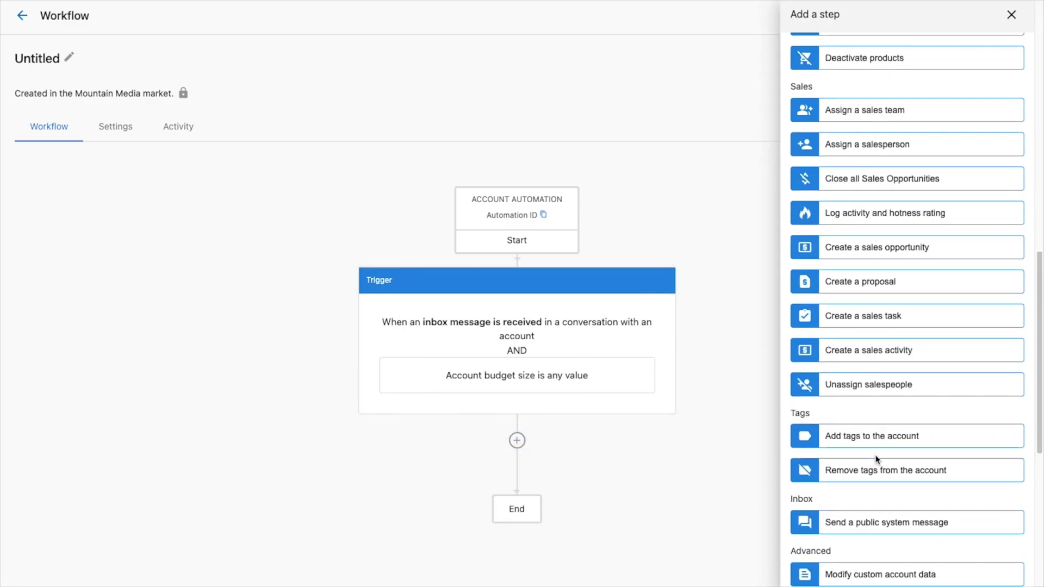
click(875, 563)
click(904, 172)
key(ctrl+v)
scroll(818, 367, down, 3)
Add body field messageBody holding the trigger's Message Body
click(815, 416)
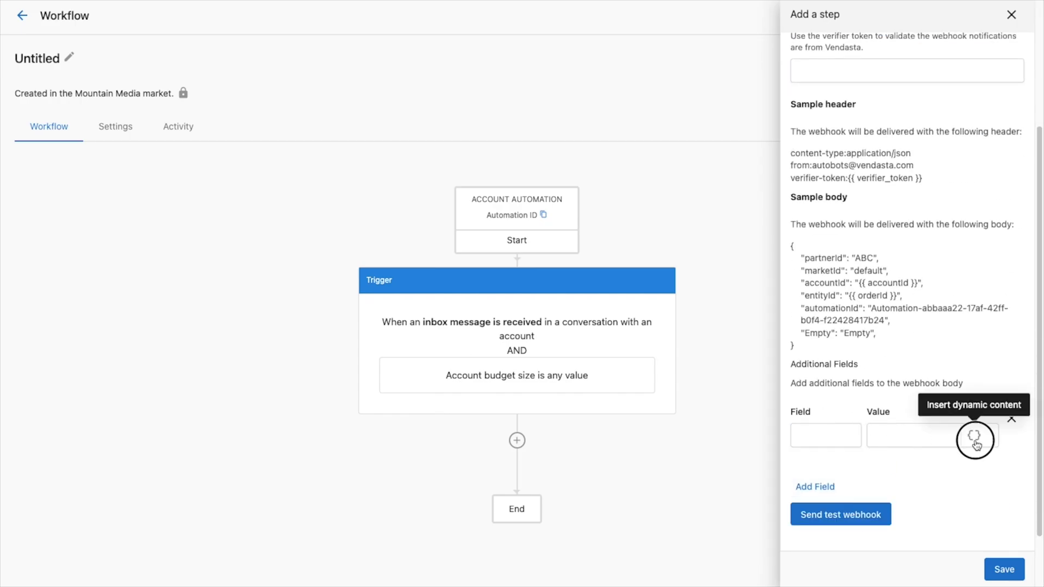
click(973, 436)
click(520, 334)
click(445, 228)
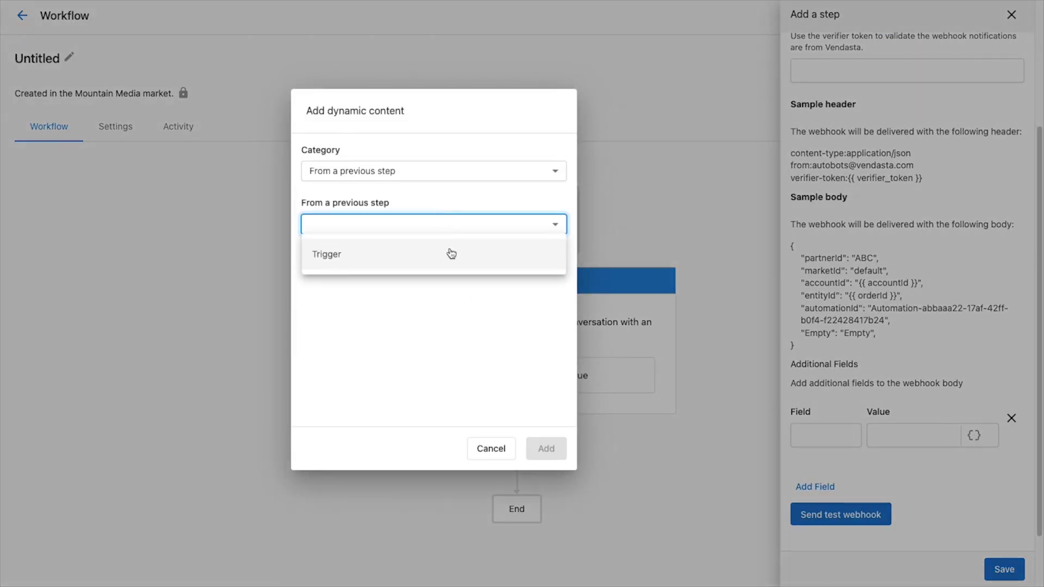
click(449, 254)
click(450, 279)
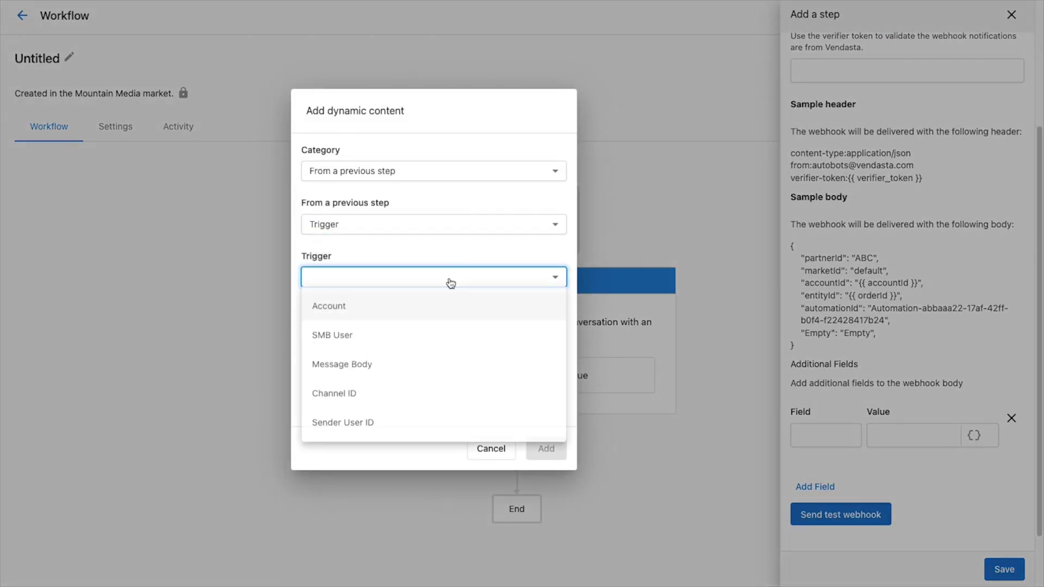
click(415, 373)
click(548, 449)
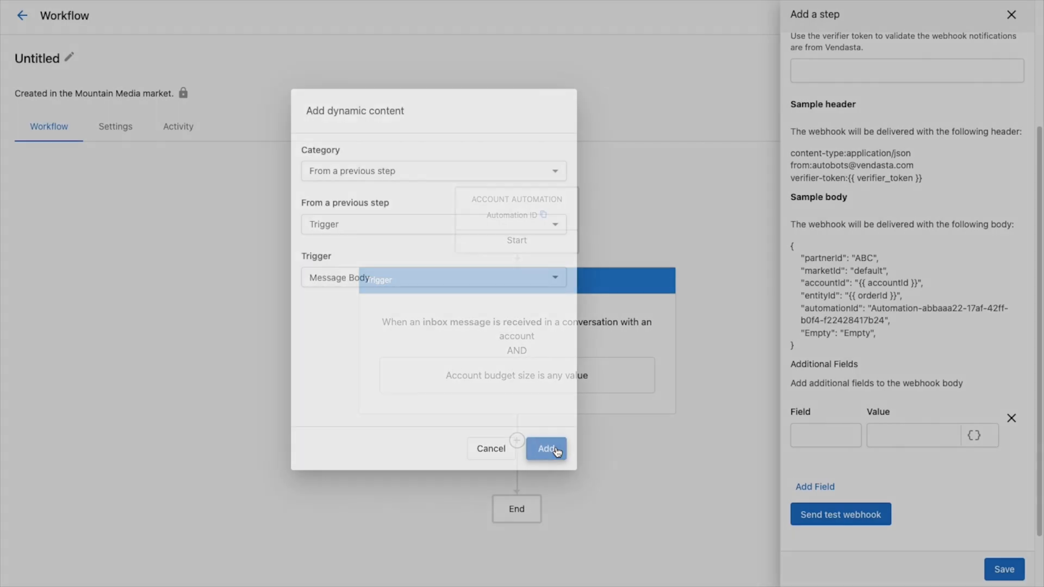
click(828, 437)
text(messageBody)
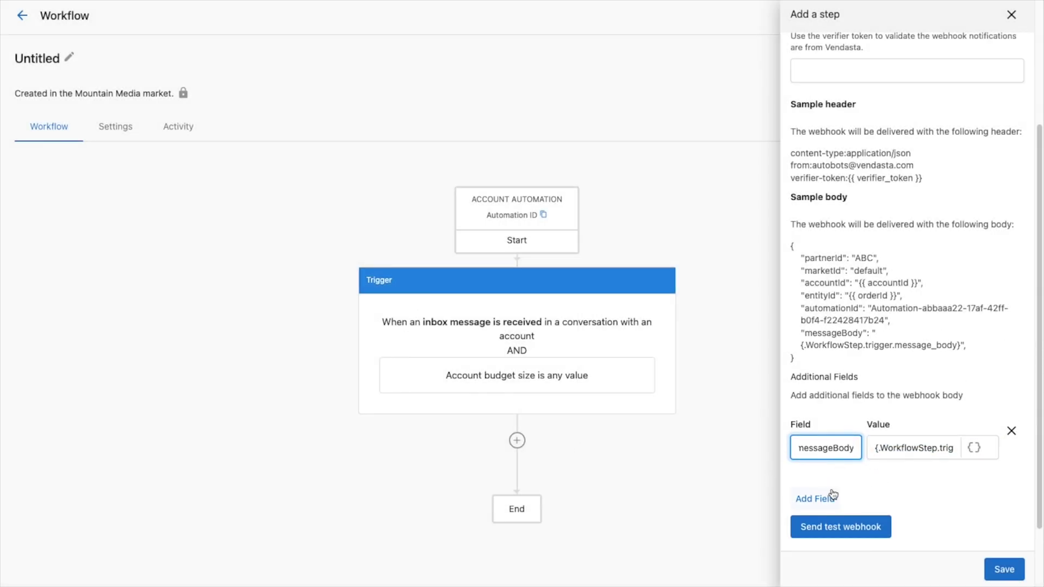
Add a second webhook field whose value is the trigger SMB user's first name
click(816, 498)
click(972, 518)
click(434, 171)
click(492, 299)
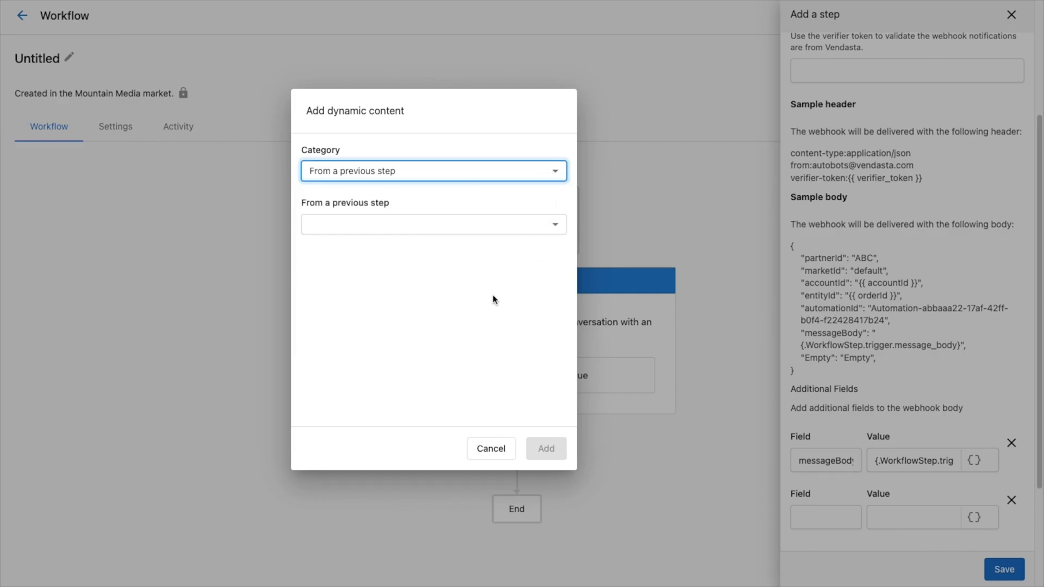
click(492, 229)
click(488, 264)
click(492, 280)
click(500, 331)
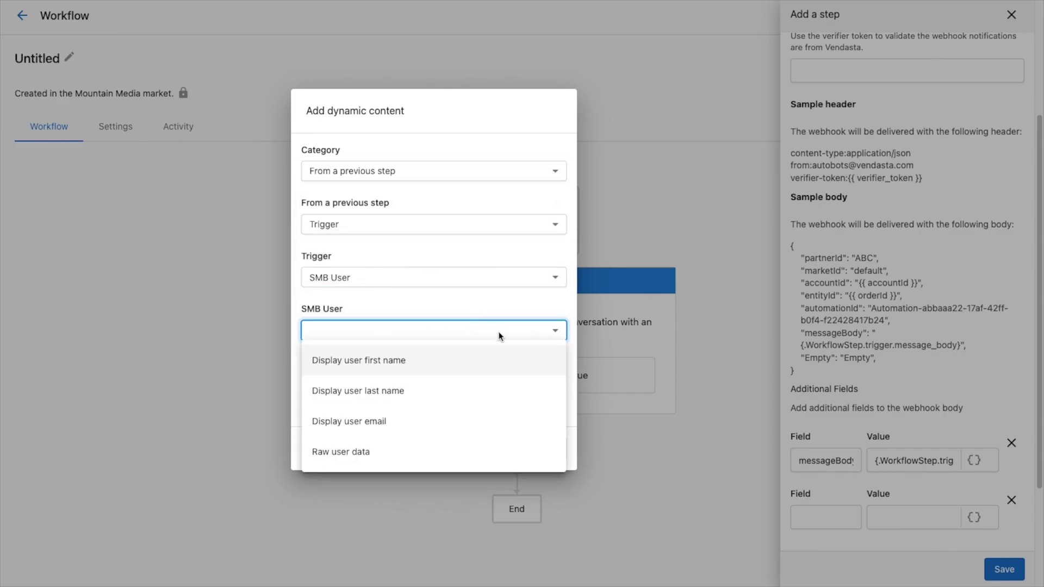
click(487, 367)
click(544, 448)
text(r.smb_user_id'] }})
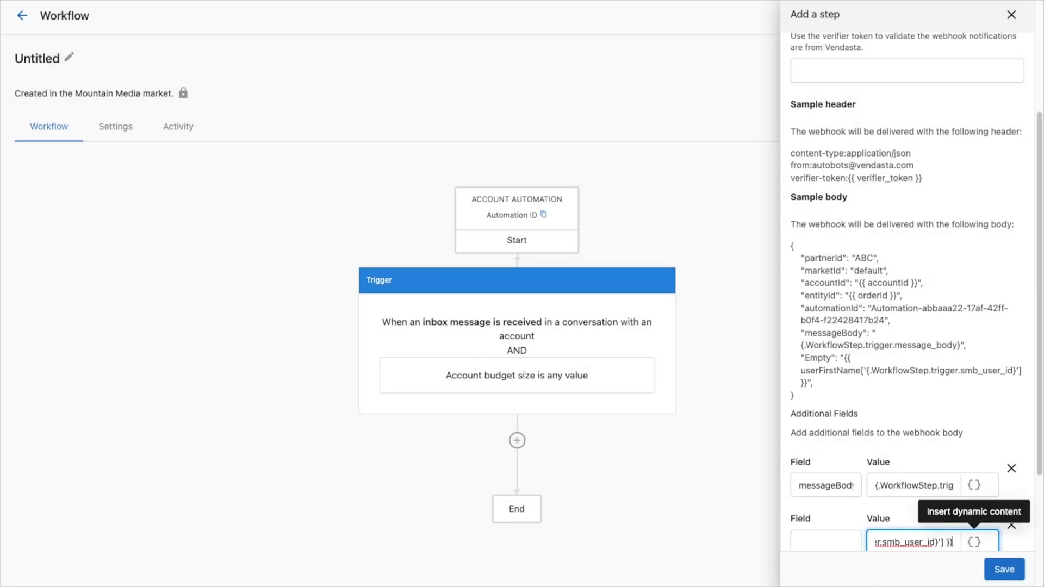
Choose the trigger SMB user's last name as additional dynamic content
click(975, 542)
click(486, 177)
scroll(474, 319, down, 1)
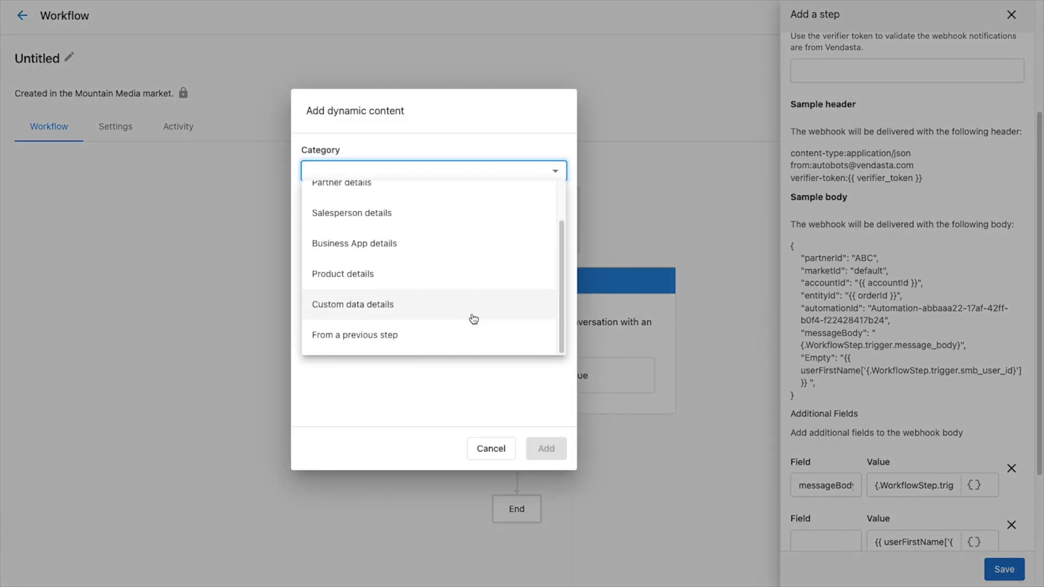
click(473, 333)
click(450, 228)
click(444, 265)
click(441, 332)
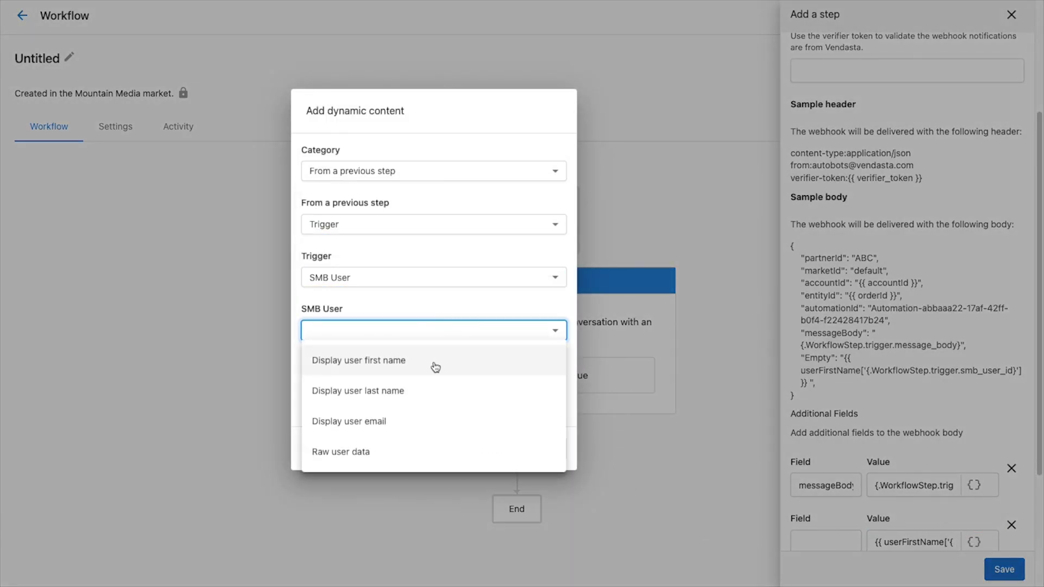